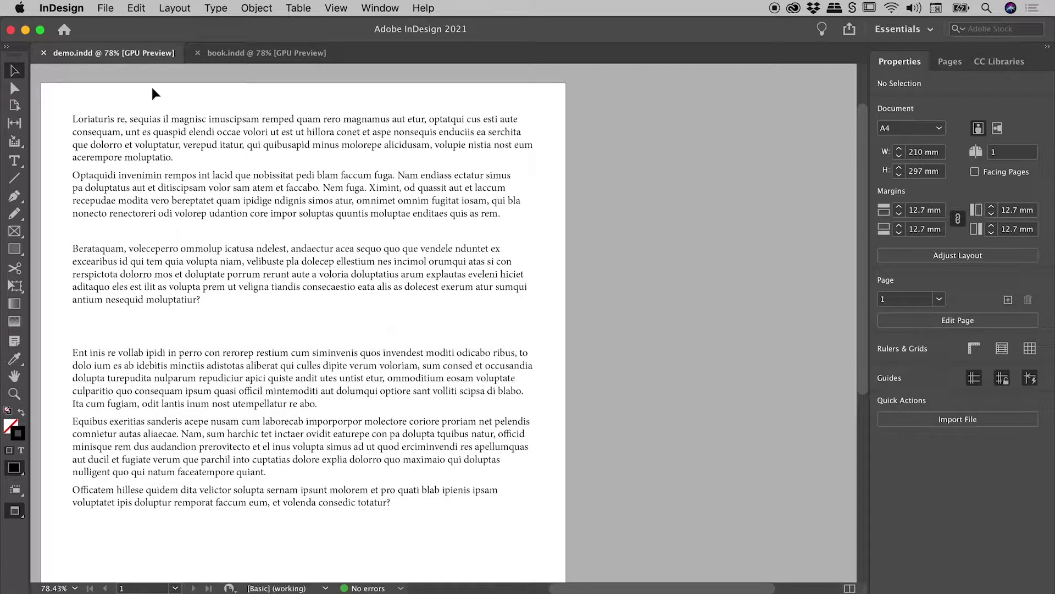
- Run the Multiple Return to Single Return GREP query with Change All, making 2 replacements in demo.indd
click(137, 8)
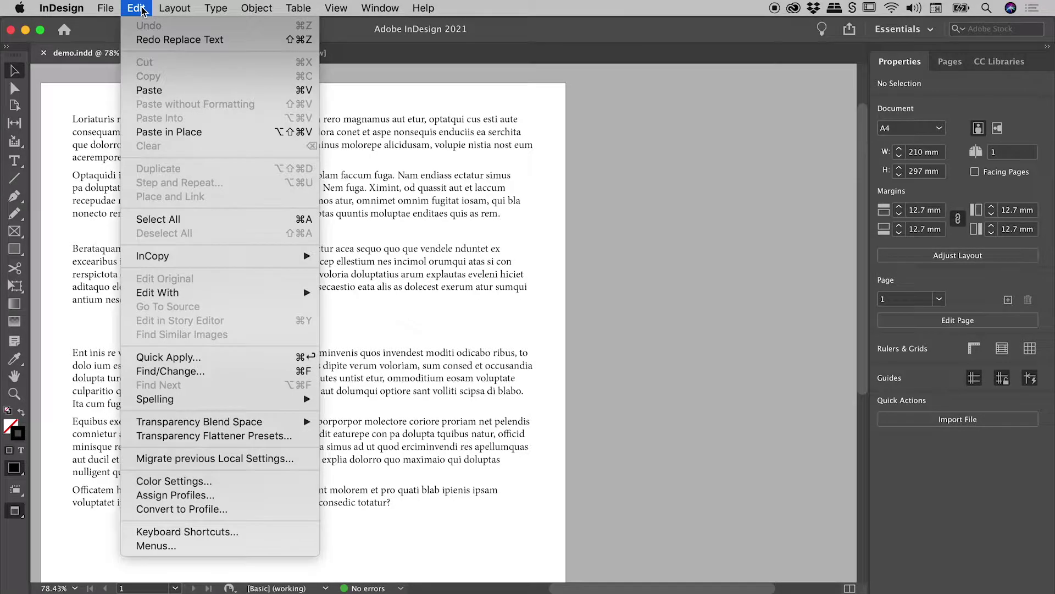
click(213, 371)
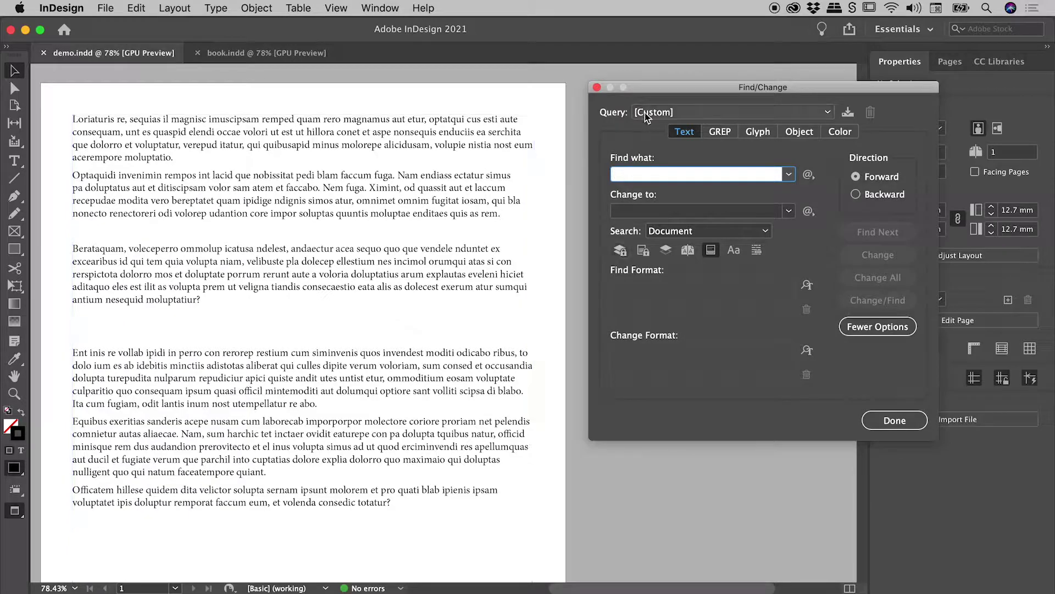
click(676, 112)
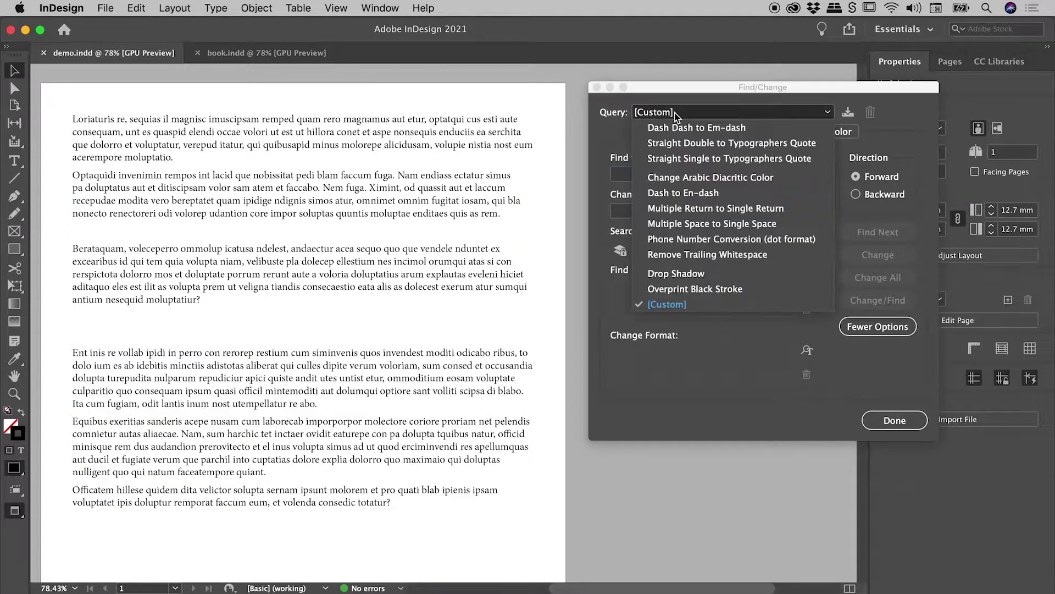
click(701, 214)
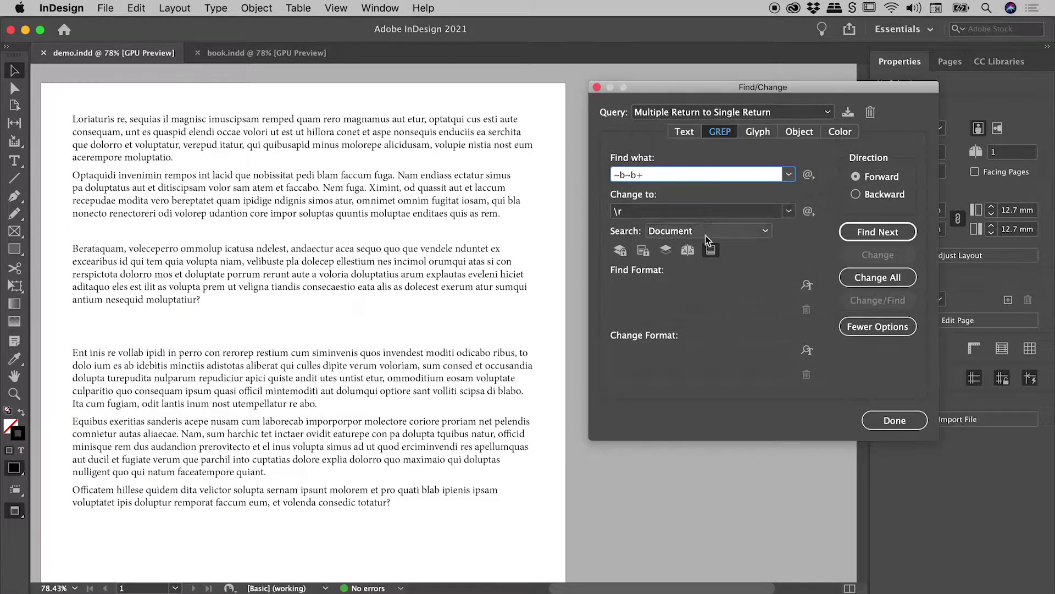
click(881, 277)
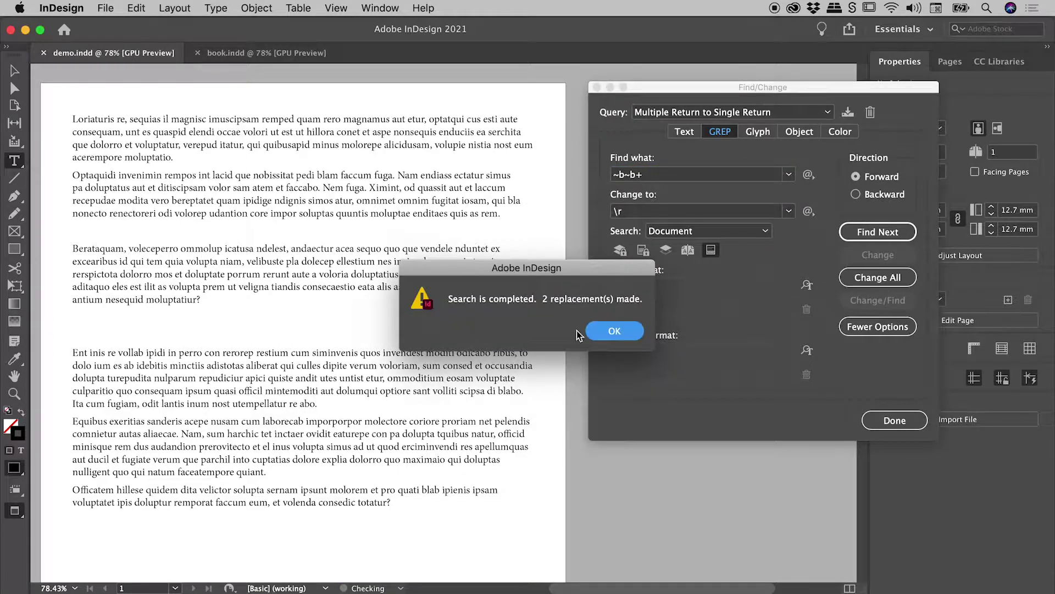
click(609, 331)
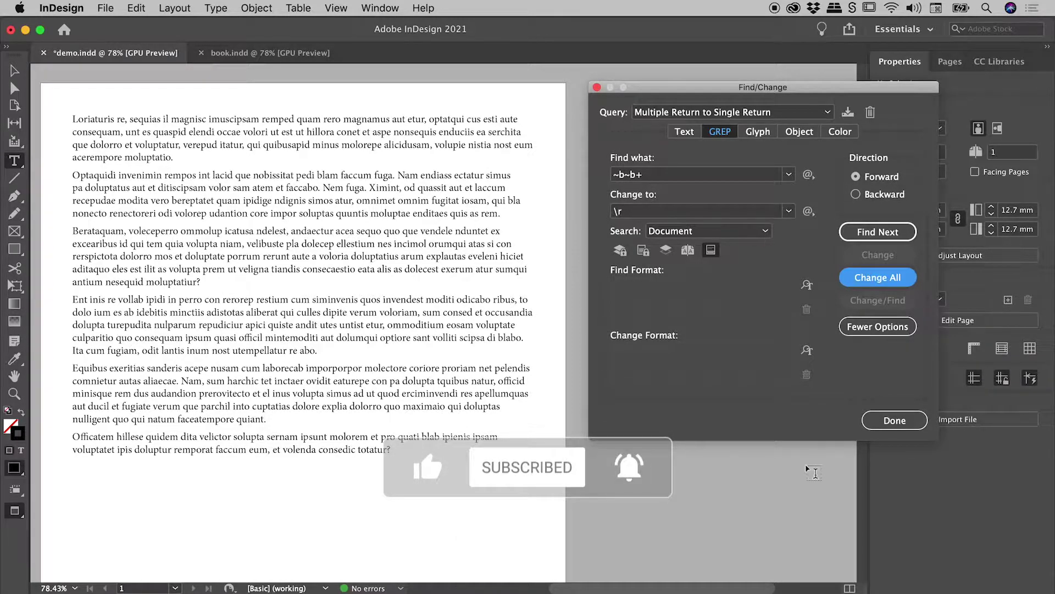
- Close Find/Change and undo the replacements so the blank paragraphs return
click(895, 420)
key(cmd+z)
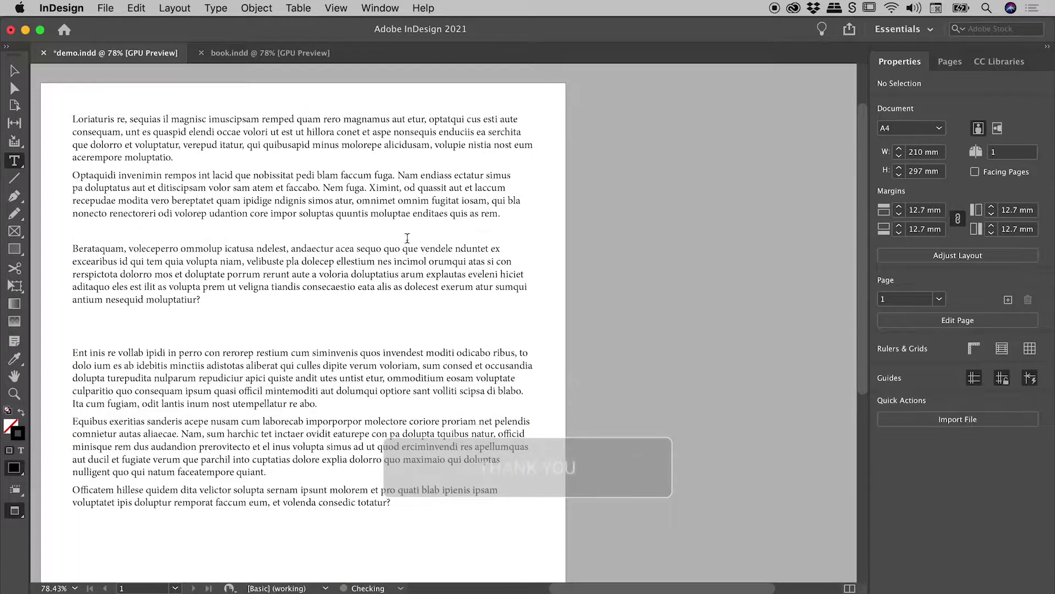
key(super+s)
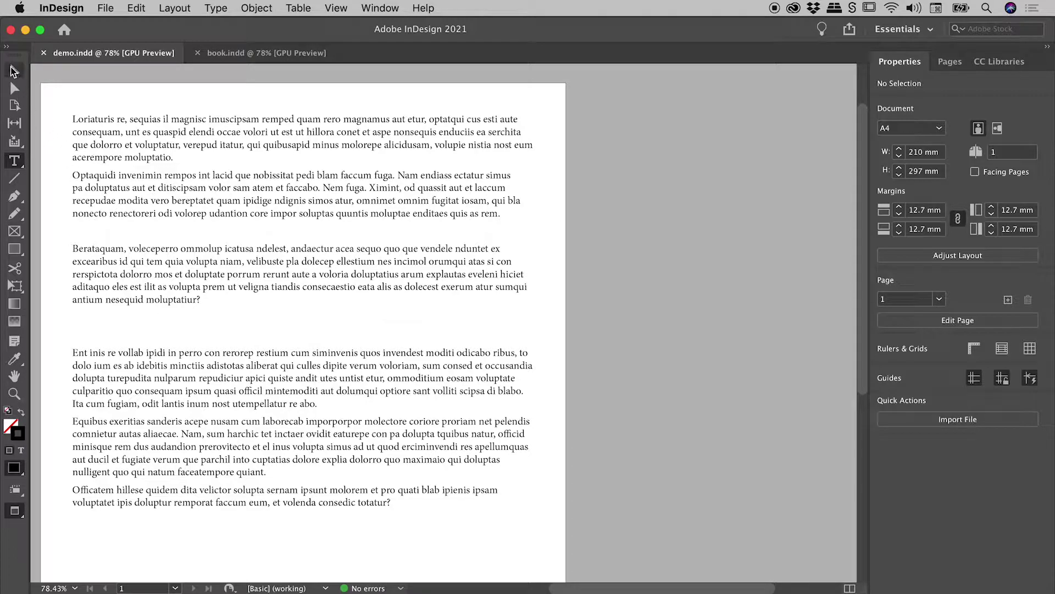
- Switch to Normal screen mode and turn on hidden characters to show pilcrows on empty paragraphs
click(15, 512)
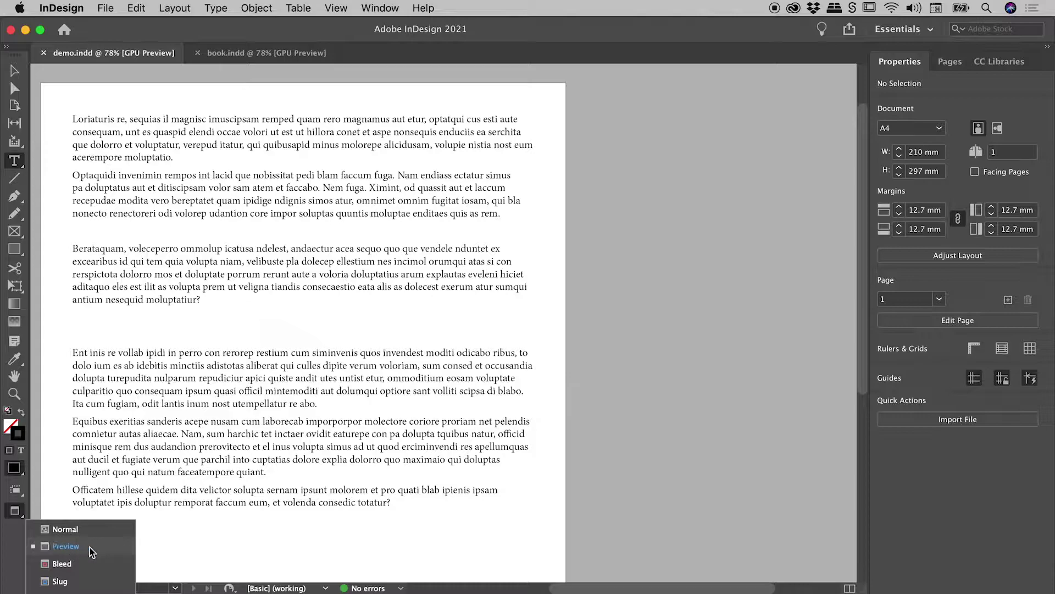
click(89, 532)
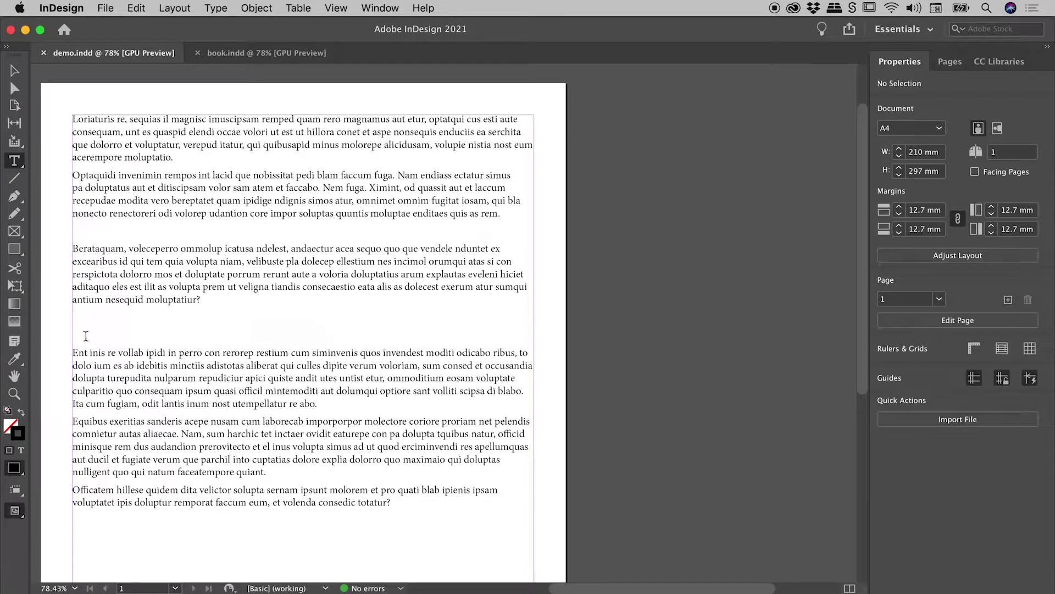
click(222, 8)
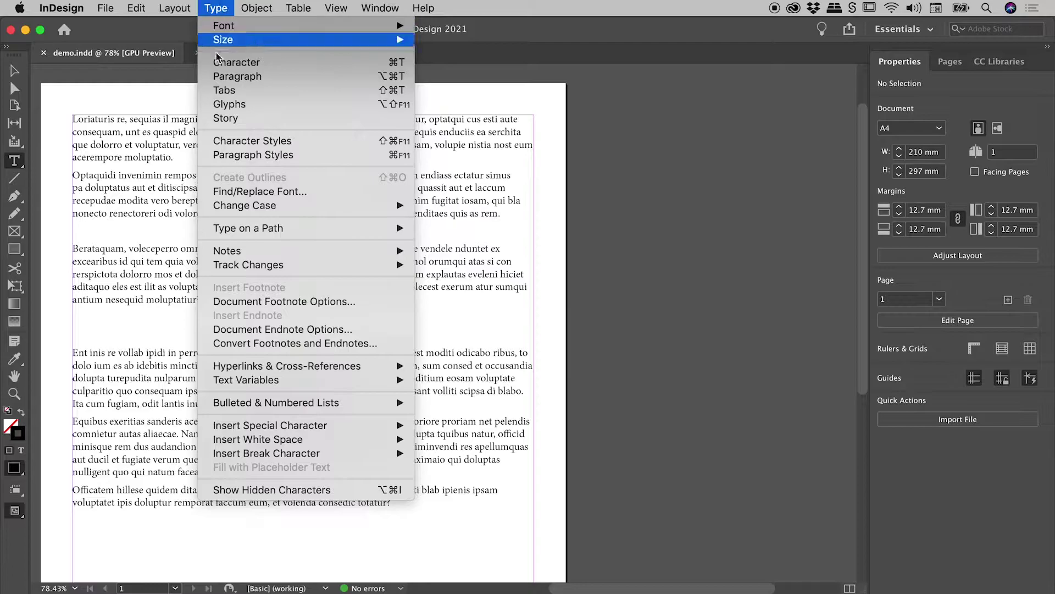
click(268, 489)
click(15, 70)
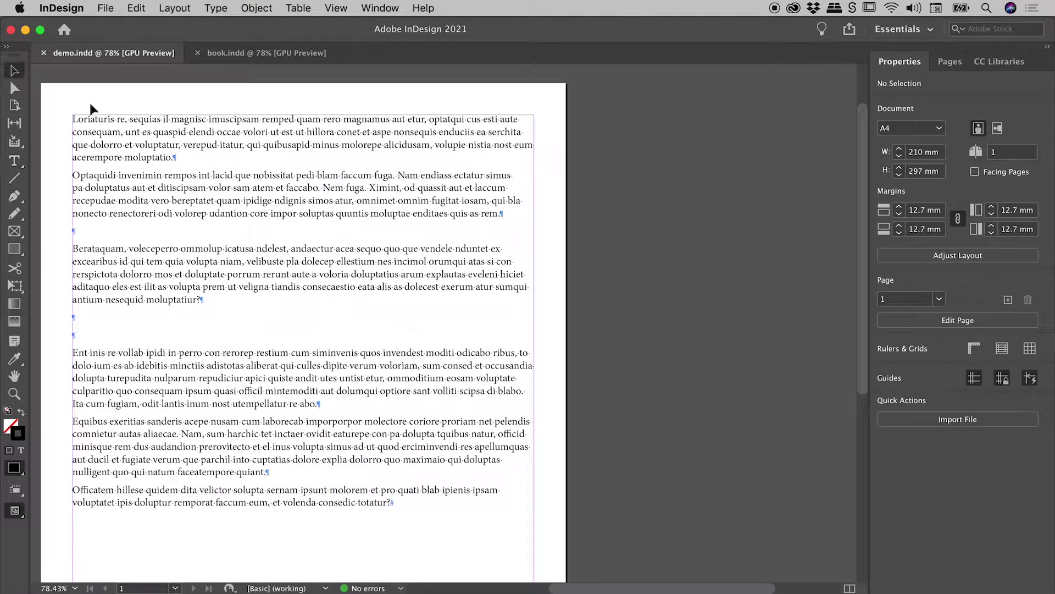
key(super+space)
drag(176, 158, 381, 262)
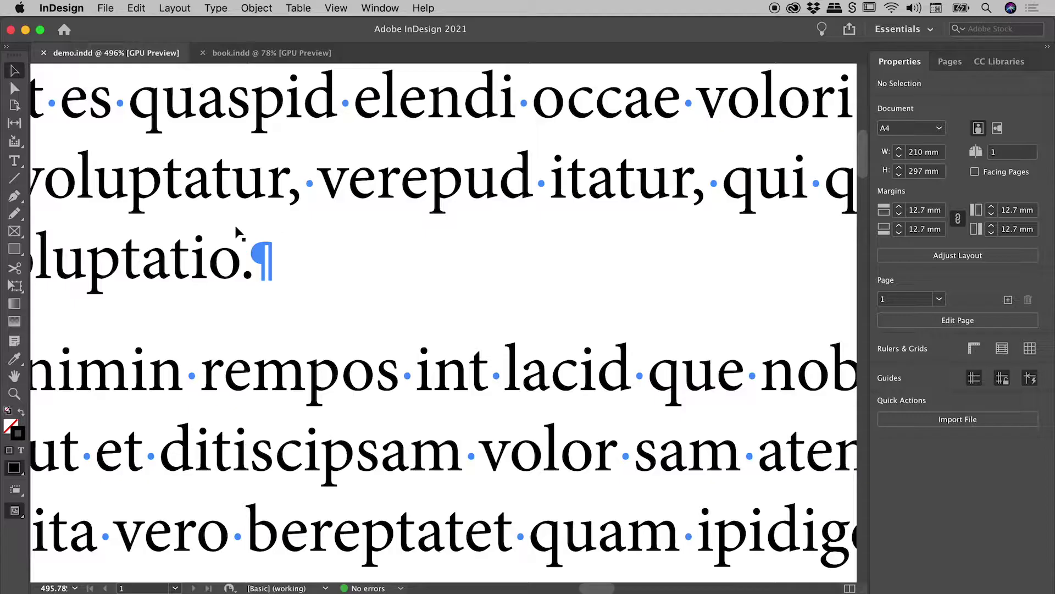
alt+super+click(390, 289)
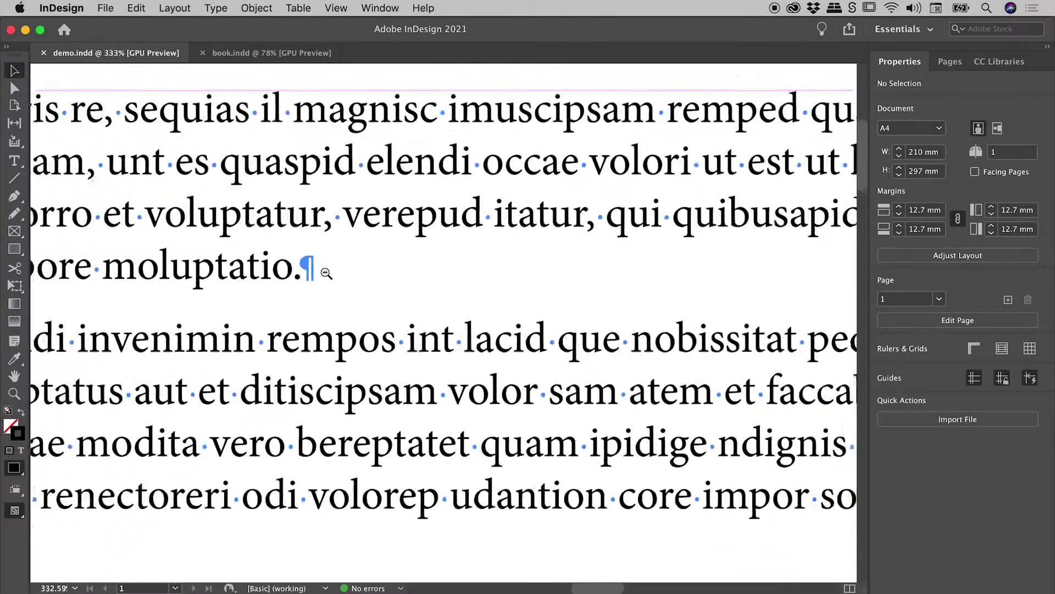
drag(390, 300, 356, 288)
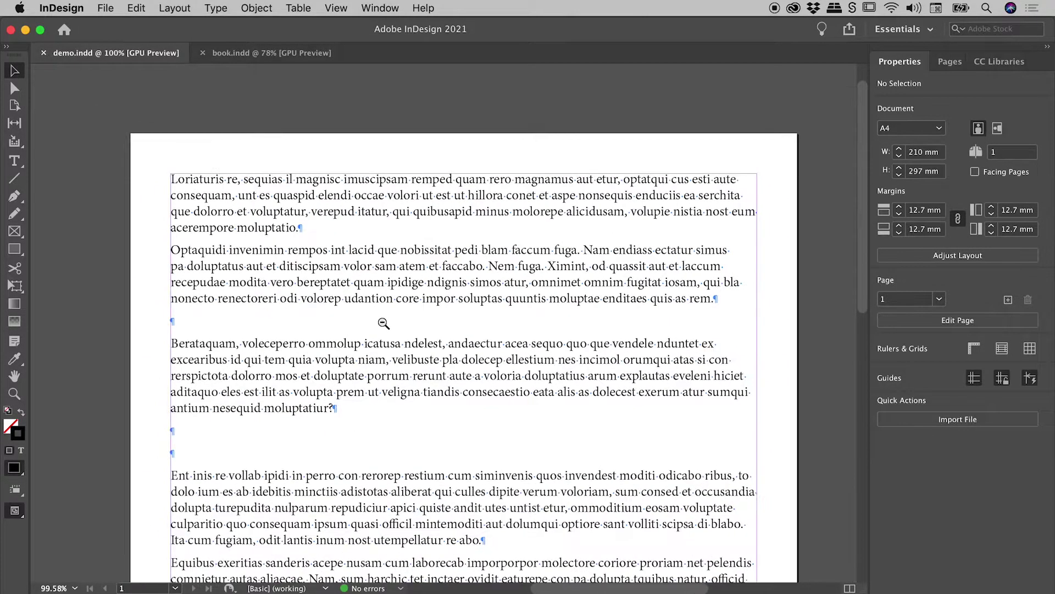
drag(377, 323, 284, 288)
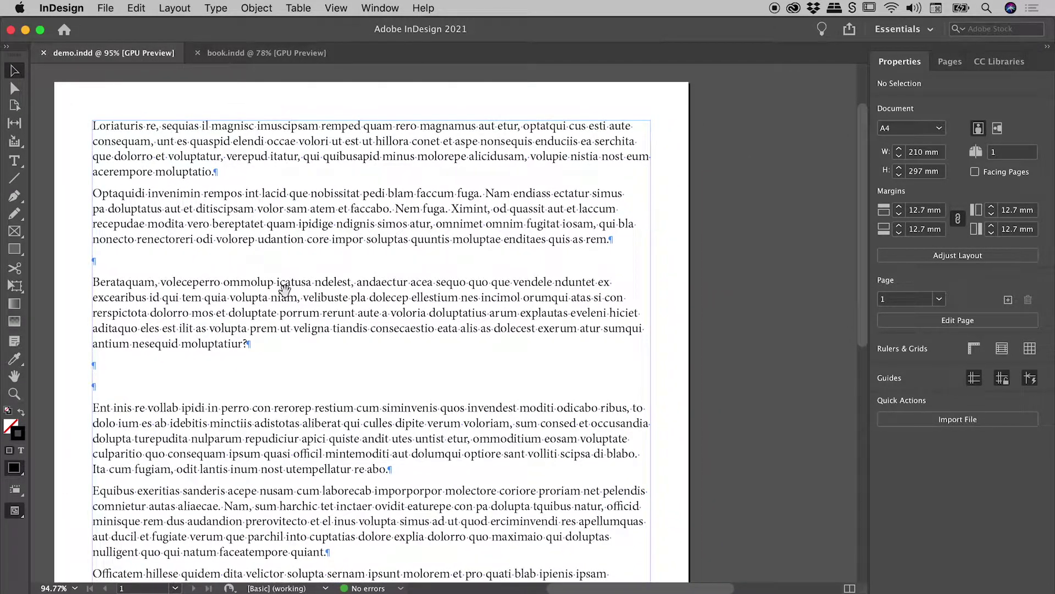
key(t)
click(116, 254)
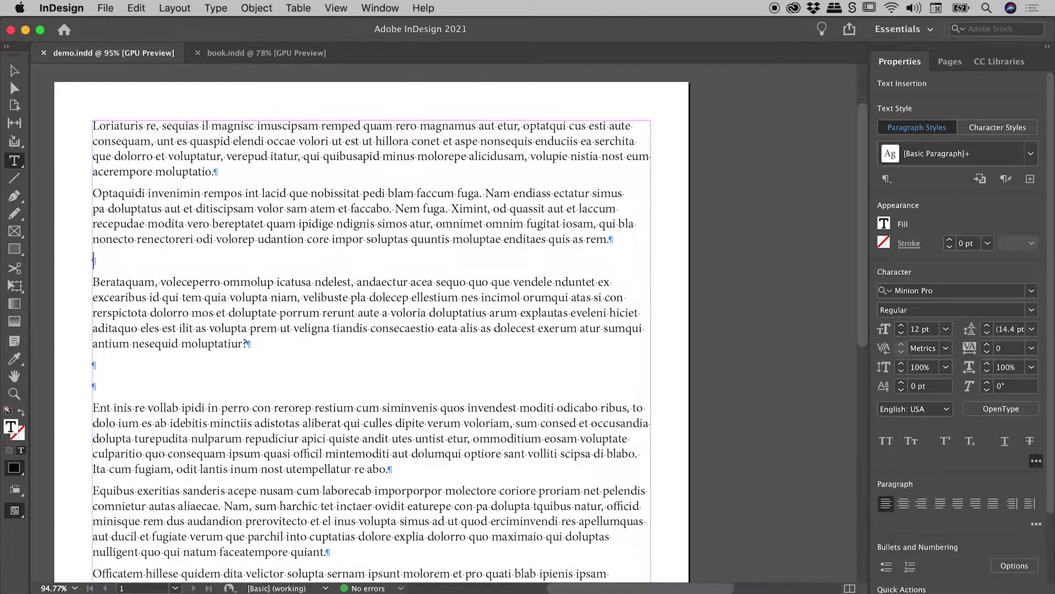
key(BackSpace)
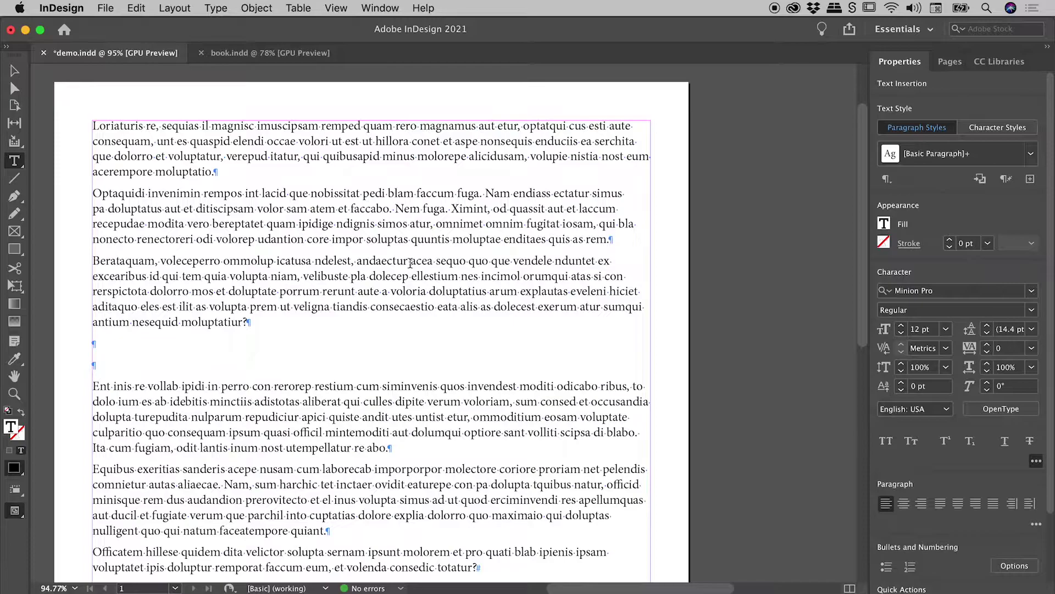
key(super+z)
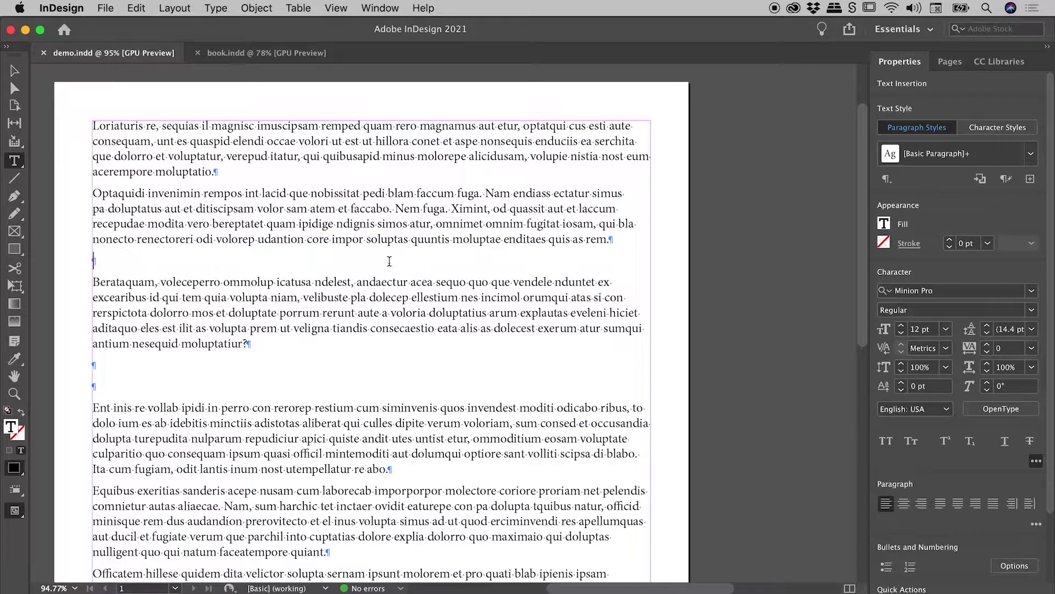
- Open Find/Change, try a Text search of 'bob' to 'Bob', then go back to the GREP tab
click(135, 6)
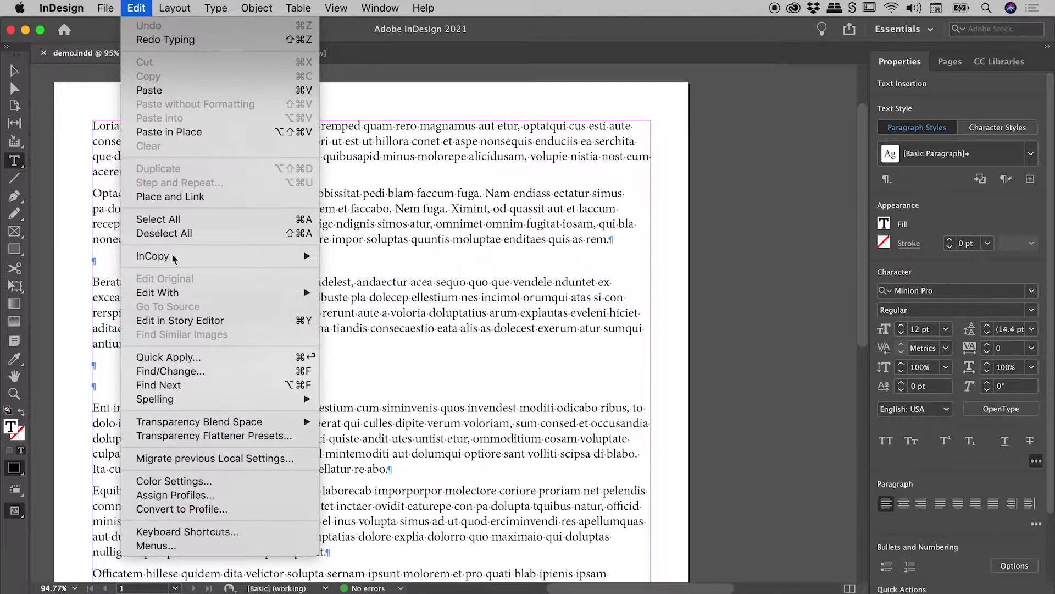
click(187, 371)
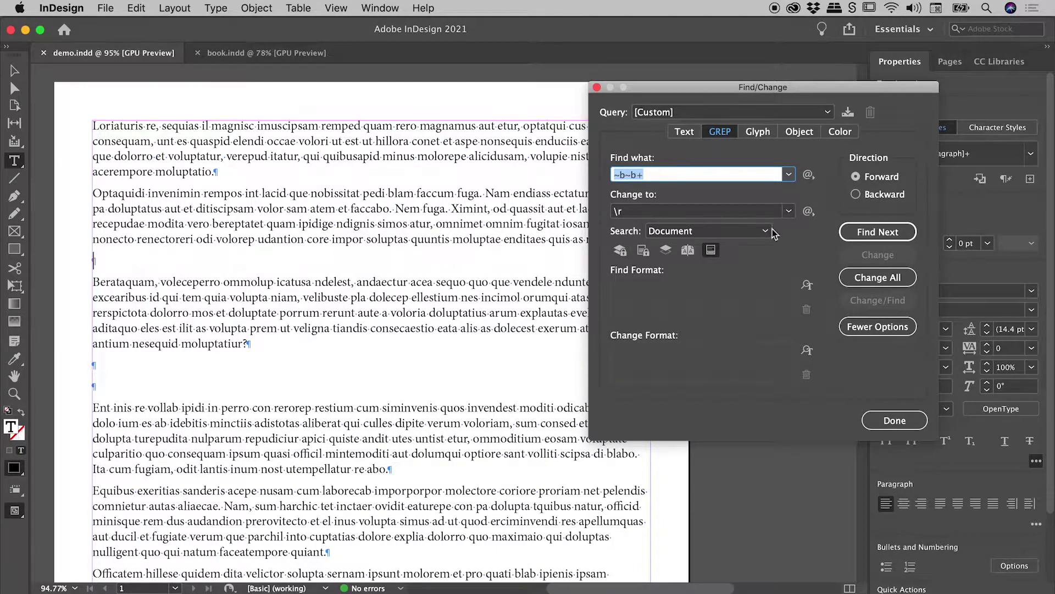
click(684, 132)
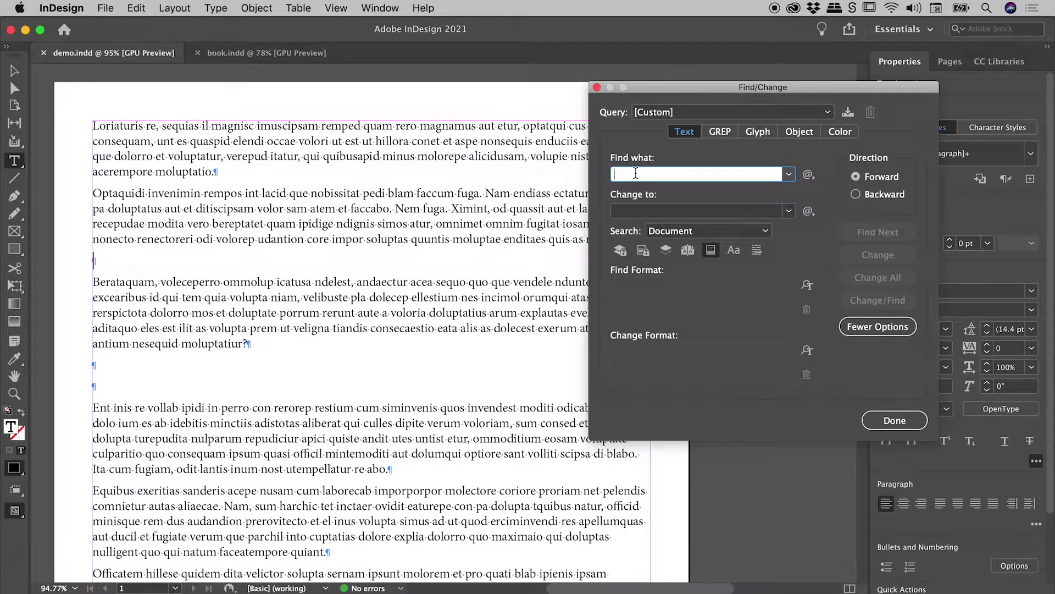
text(bob)
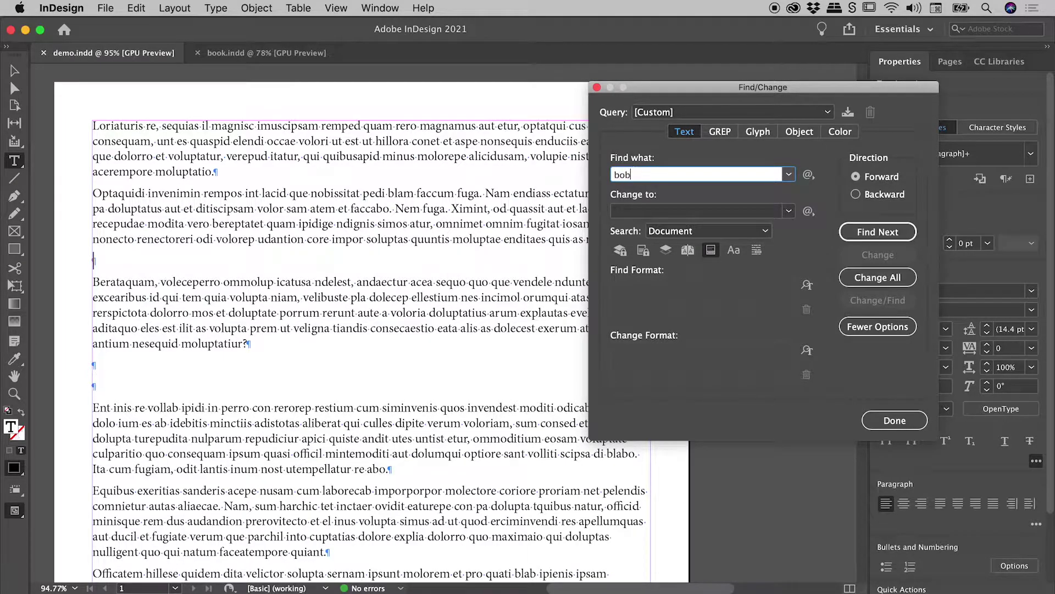
click(630, 213)
text(Bob)
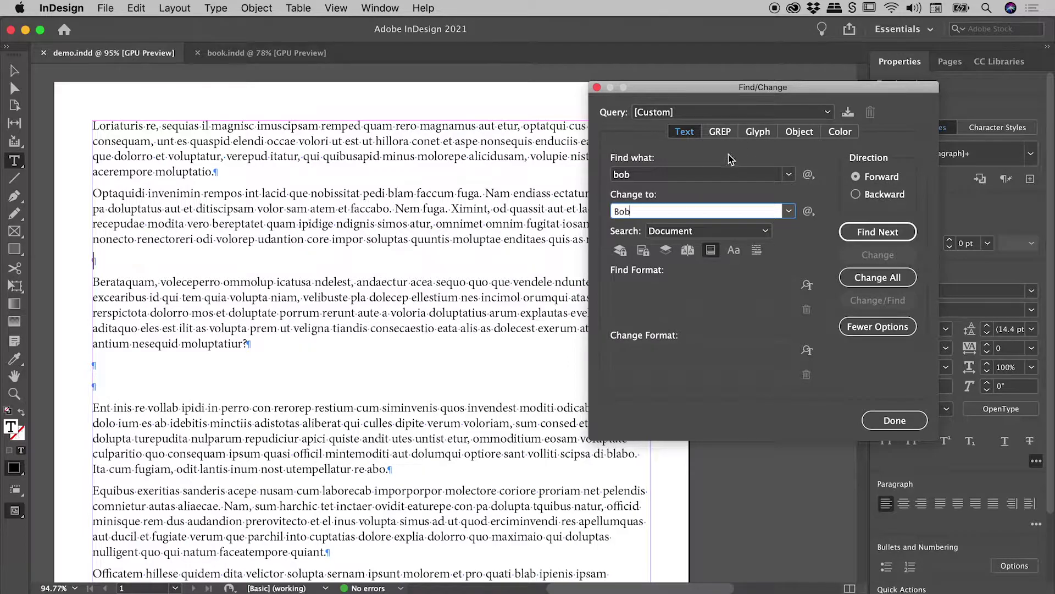
click(718, 136)
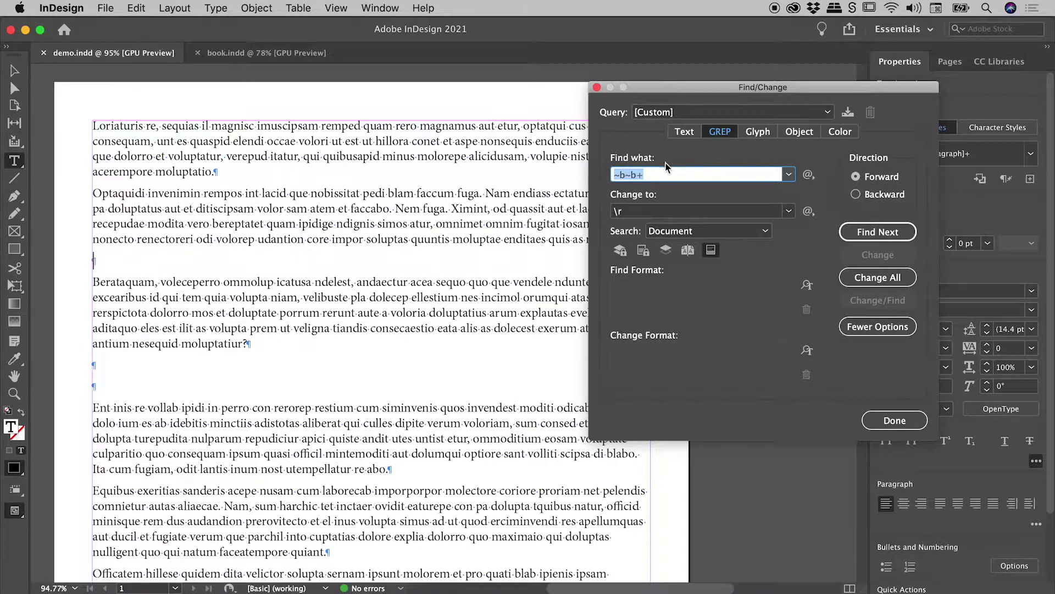
click(809, 174)
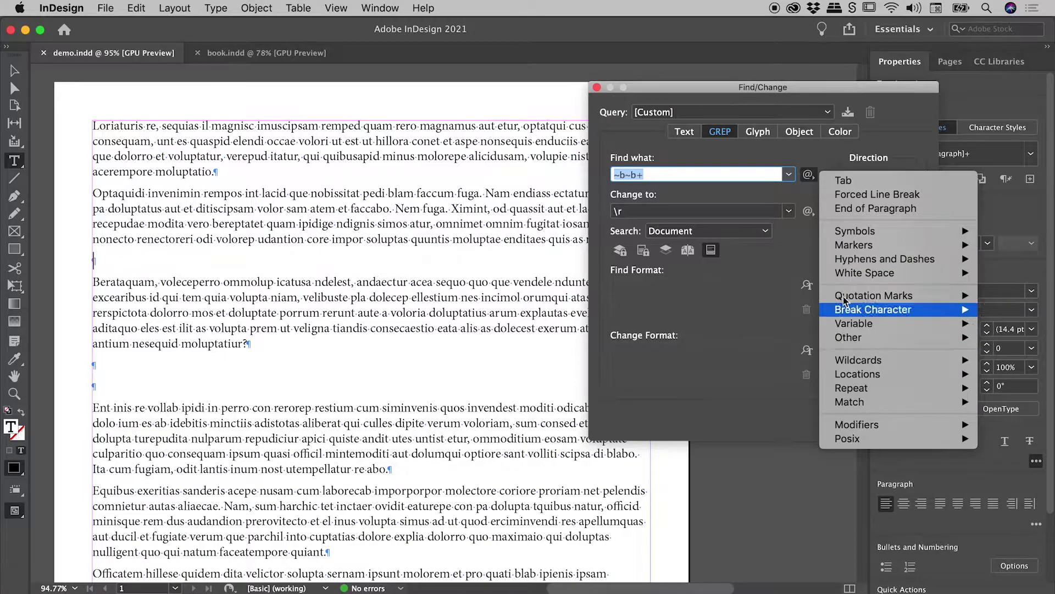
click(809, 213)
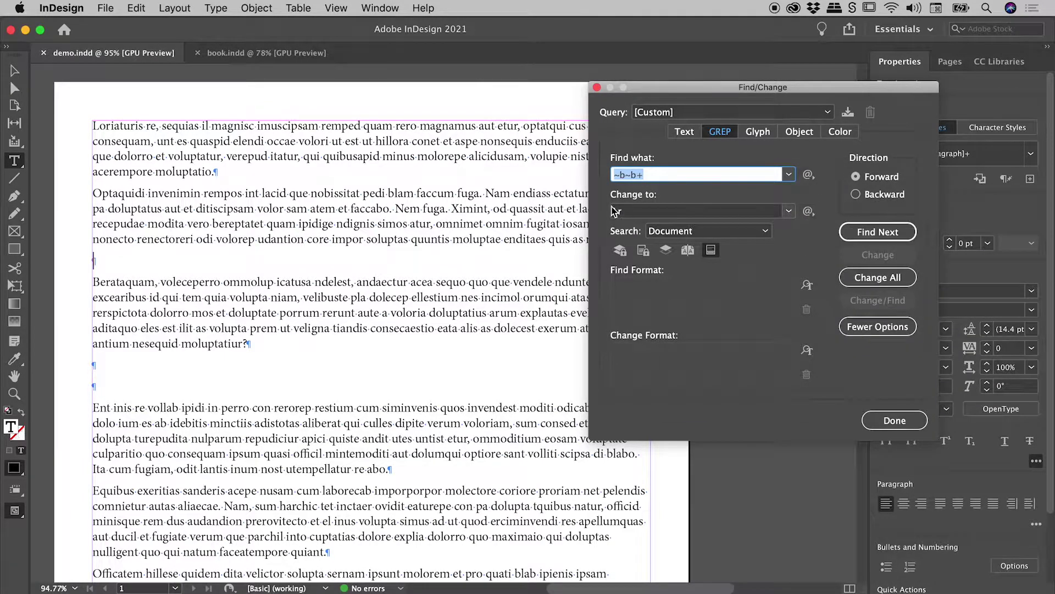
click(813, 214)
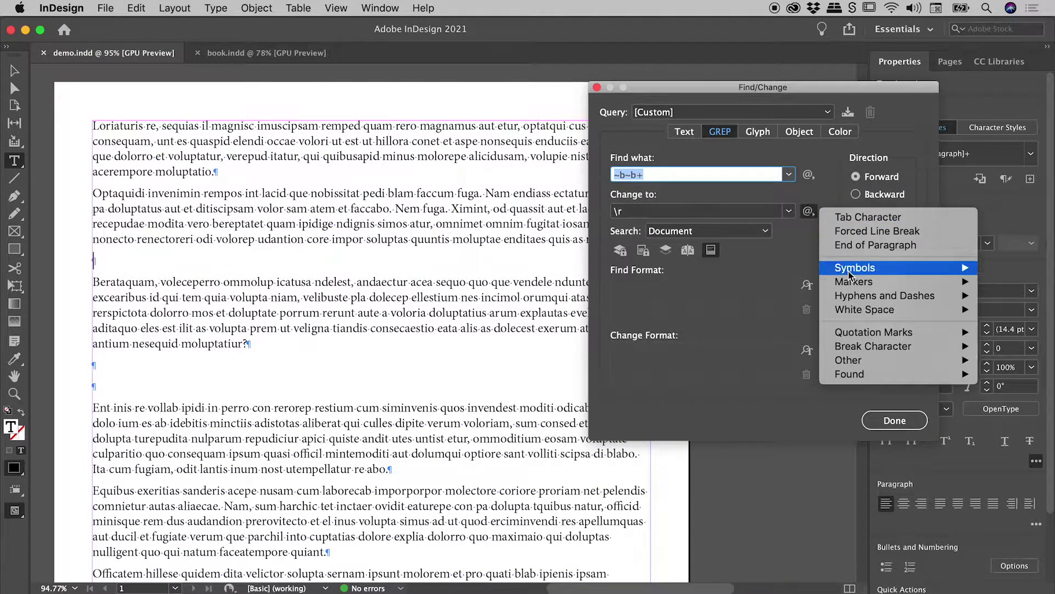
mouse_move(853, 283)
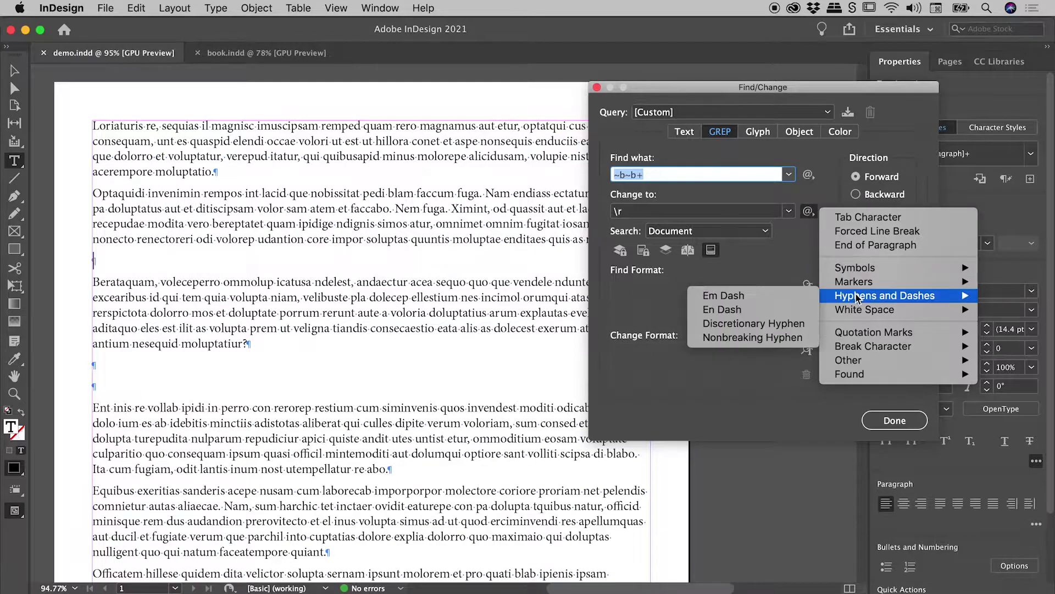
click(799, 266)
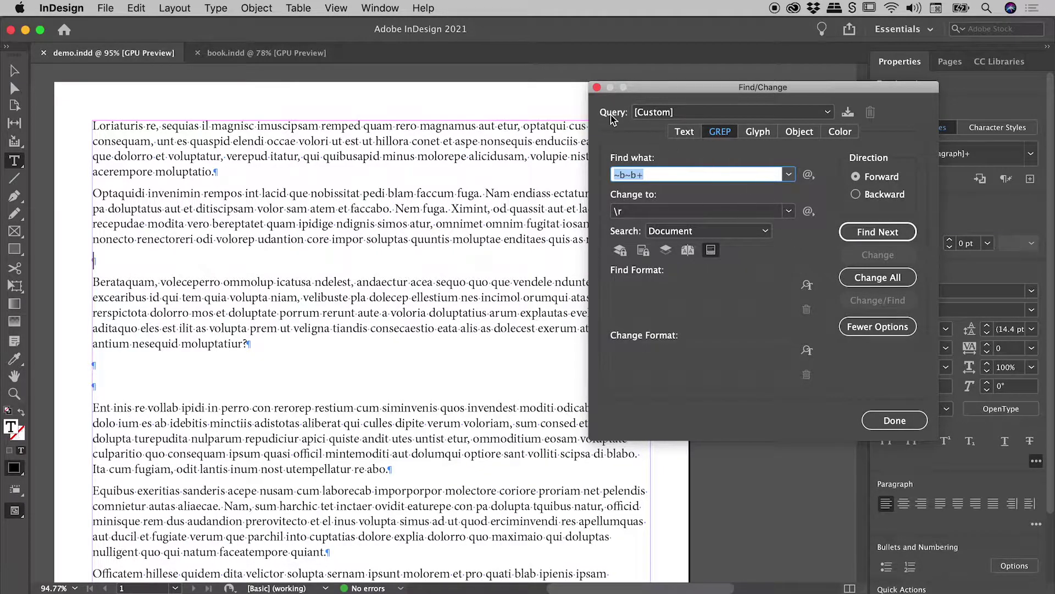
- Load the Multiple Return to Single Return query and inspect its ~b~b+ and \r patterns
click(709, 114)
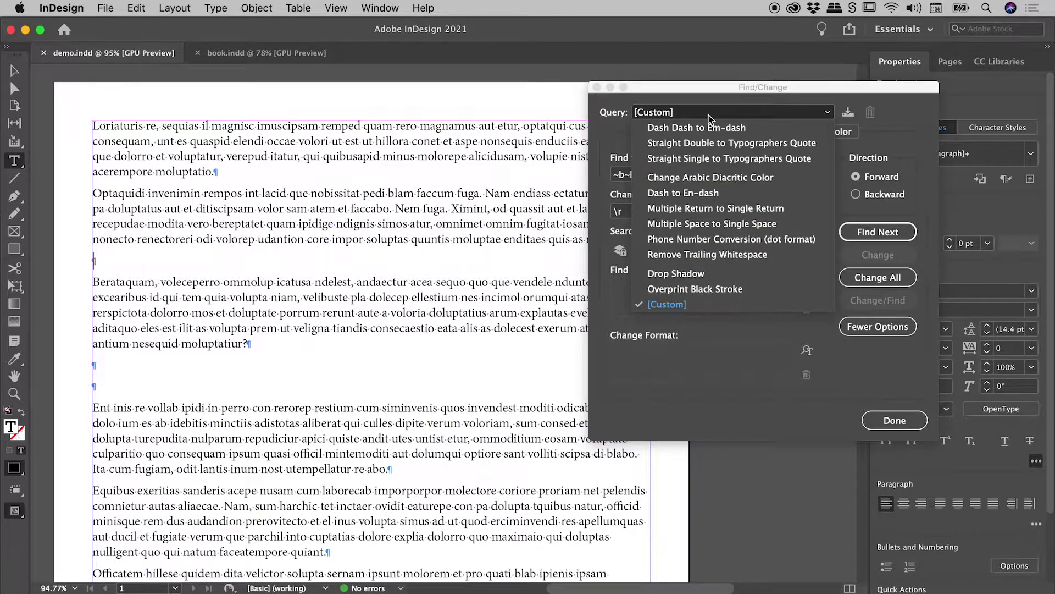
click(738, 208)
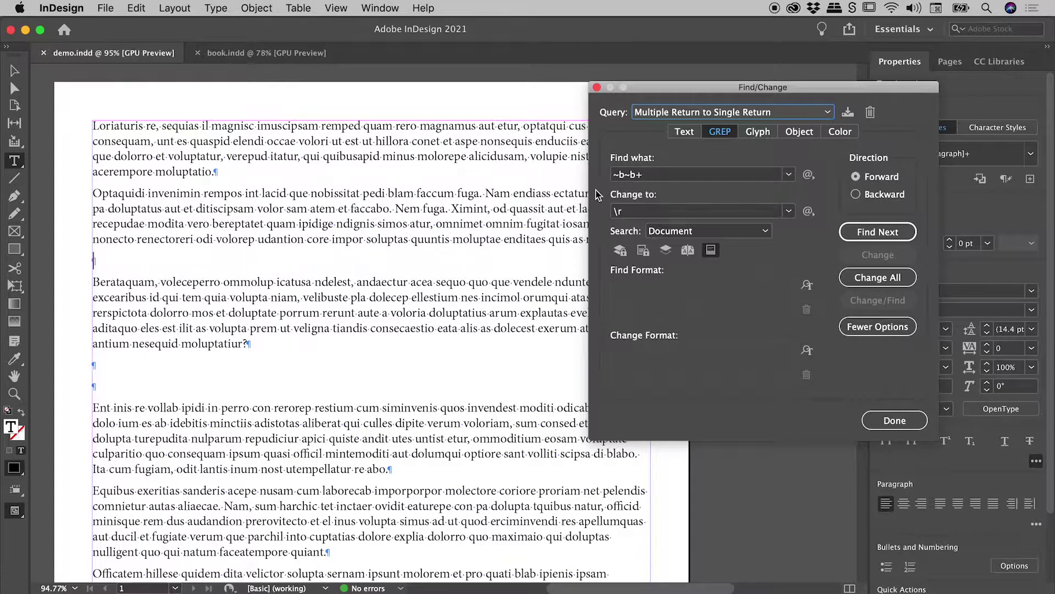
click(659, 175)
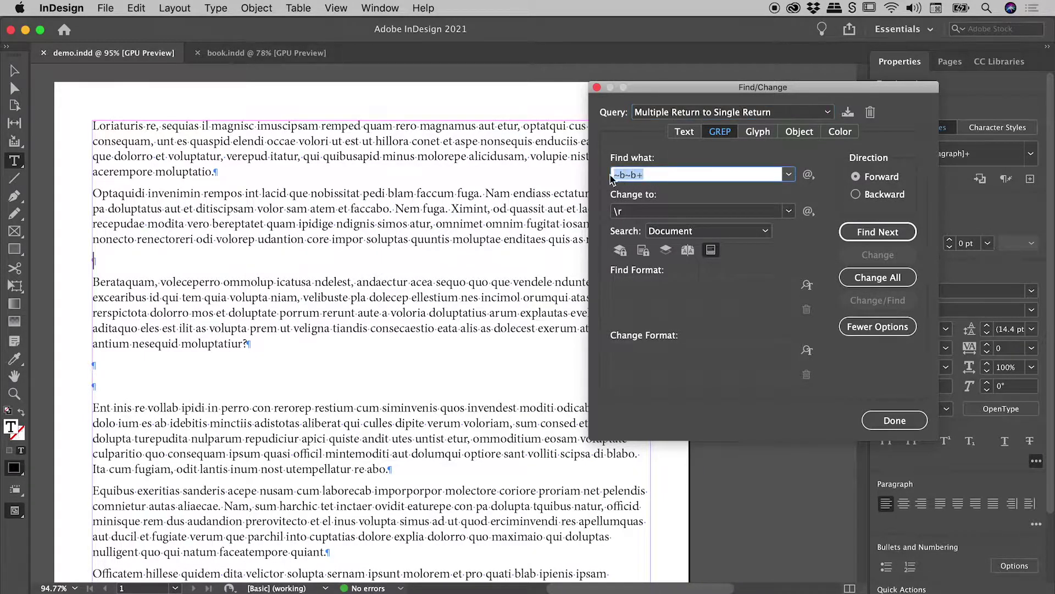
drag(618, 174, 638, 173)
click(638, 212)
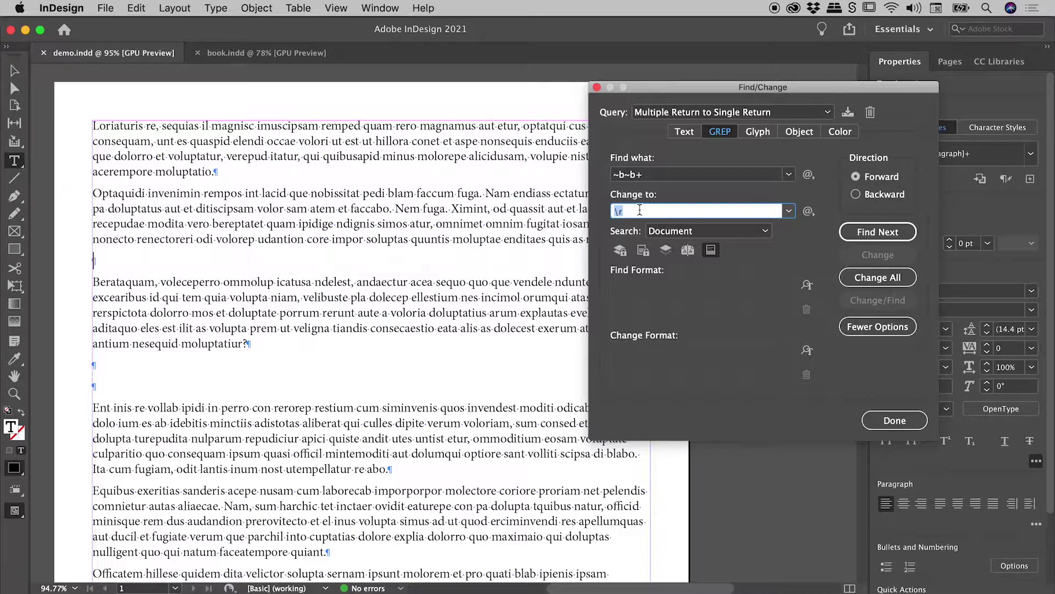
- Find and change the extra empty paragraphs one by one, moving the dialog to see each match
click(874, 237)
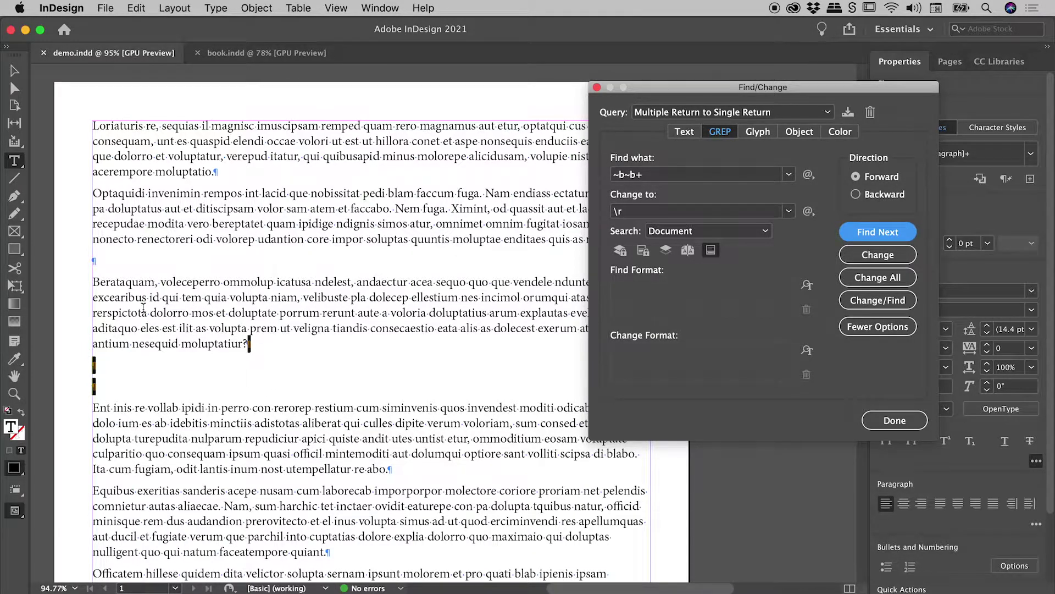
click(879, 256)
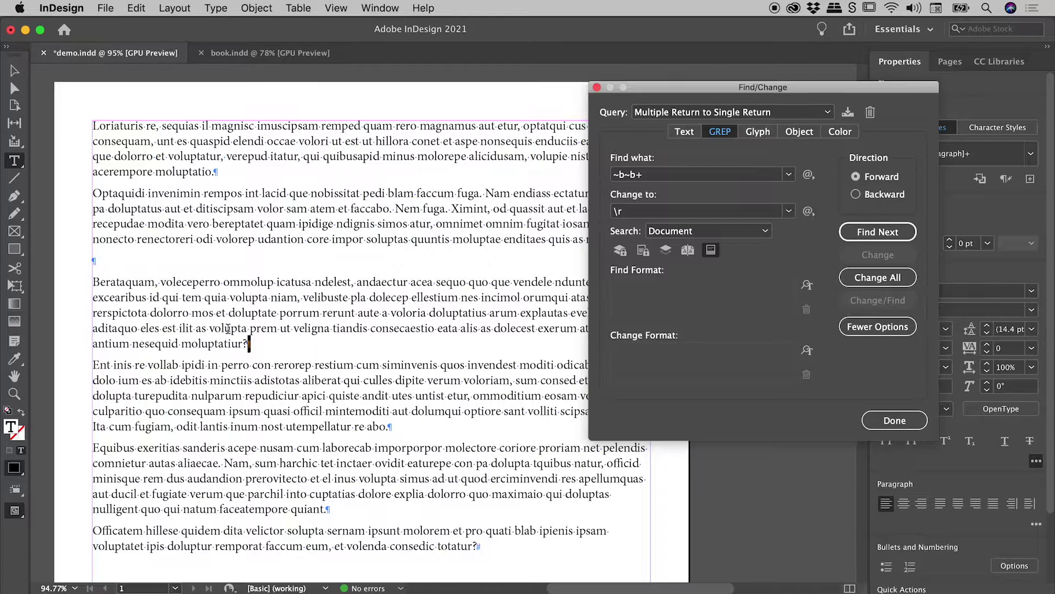
click(877, 232)
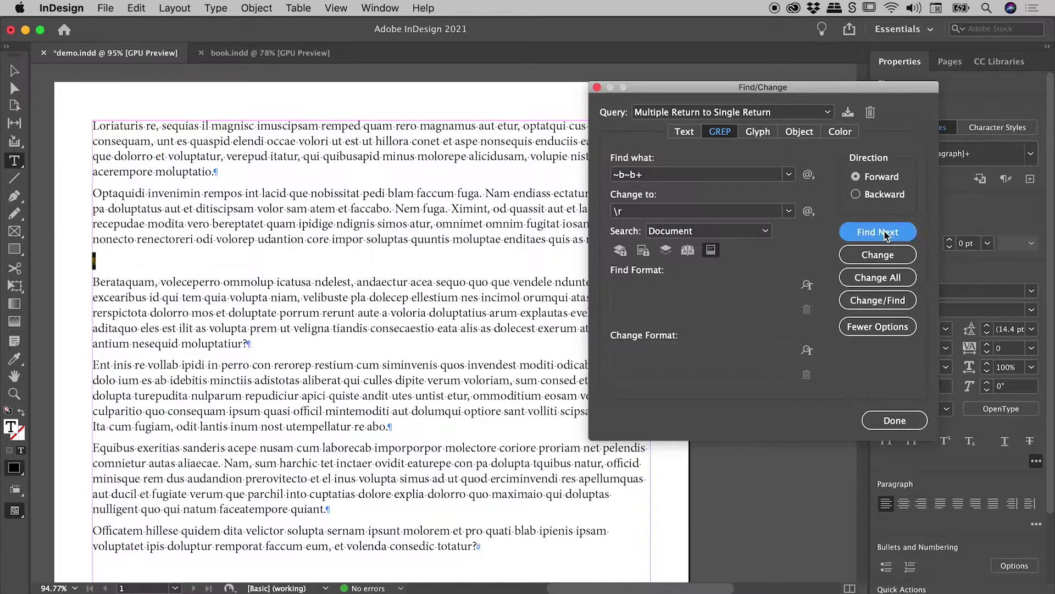
drag(743, 92, 722, 307)
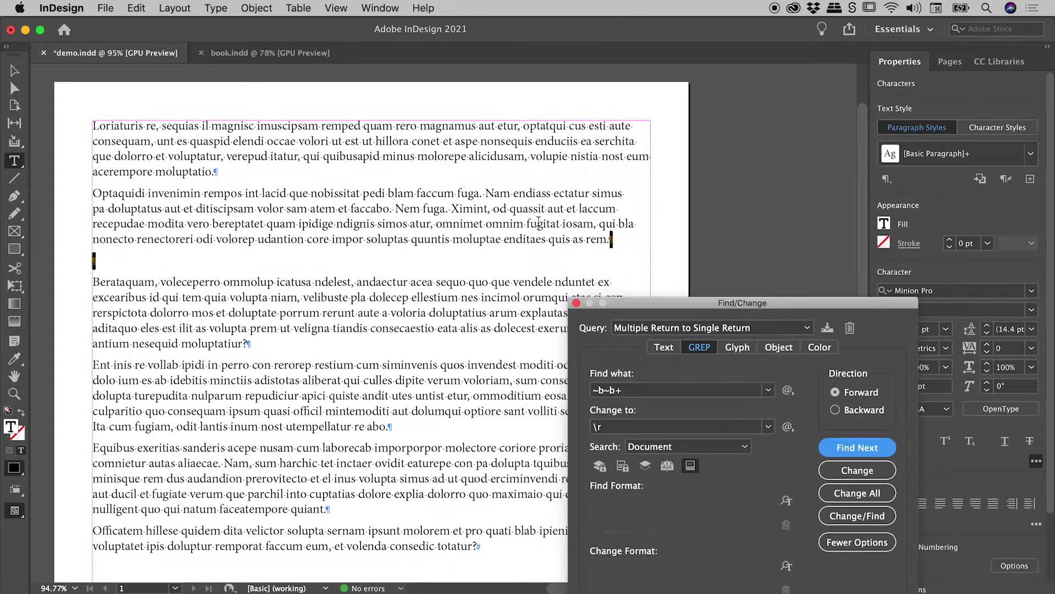
click(861, 471)
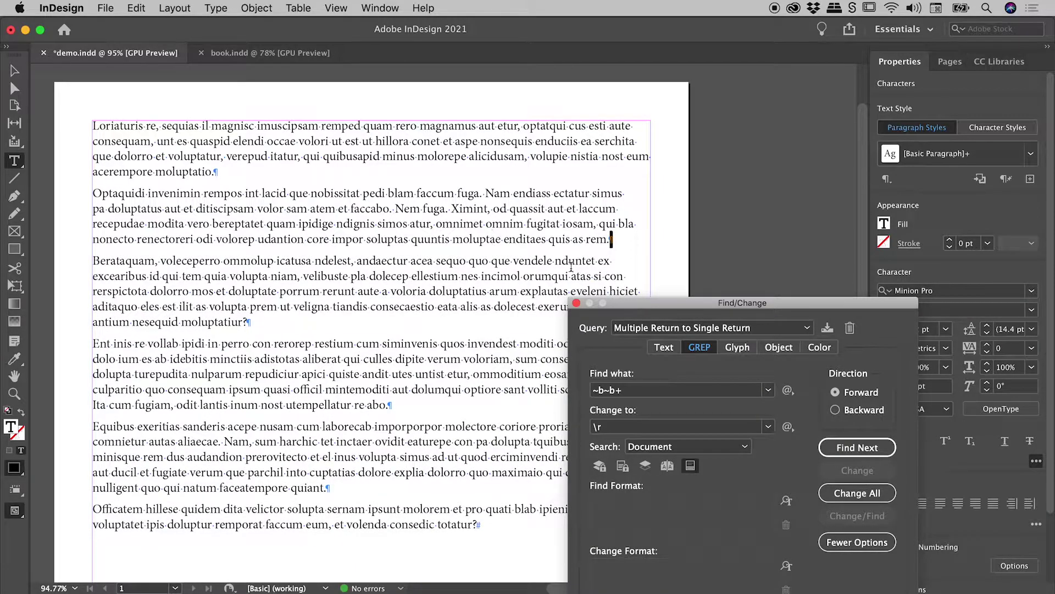
drag(677, 303, 693, 143)
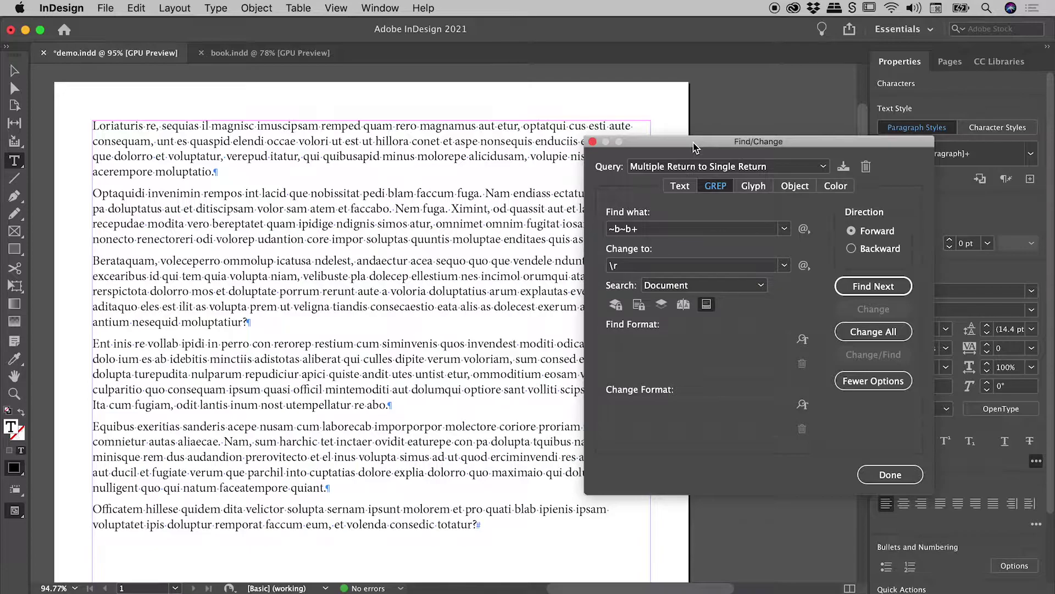
- Close Find/Change, switch to book.indd, and scroll through its pages back to page 1
click(891, 474)
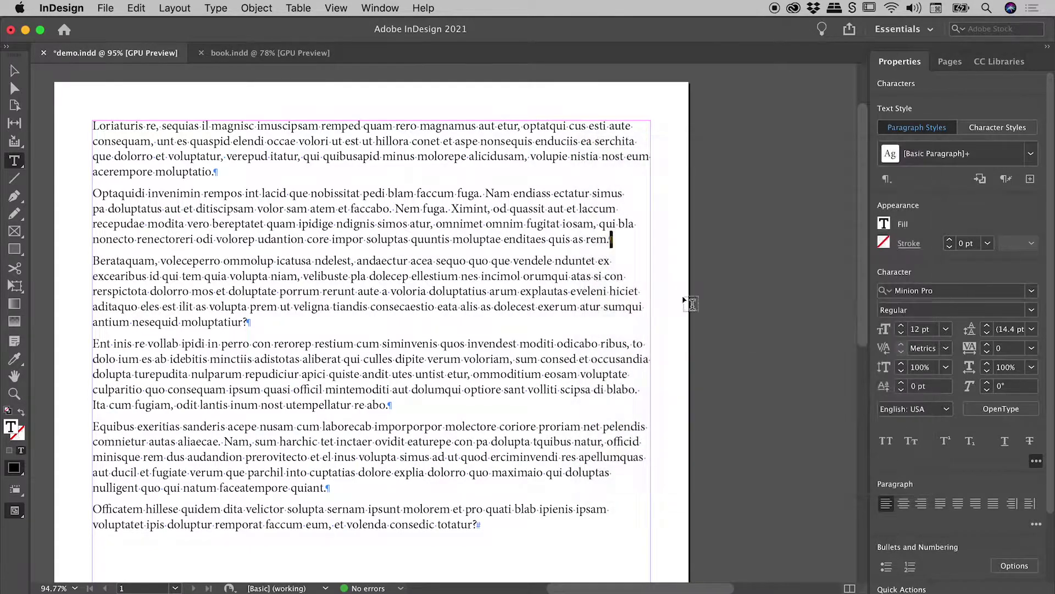
click(247, 53)
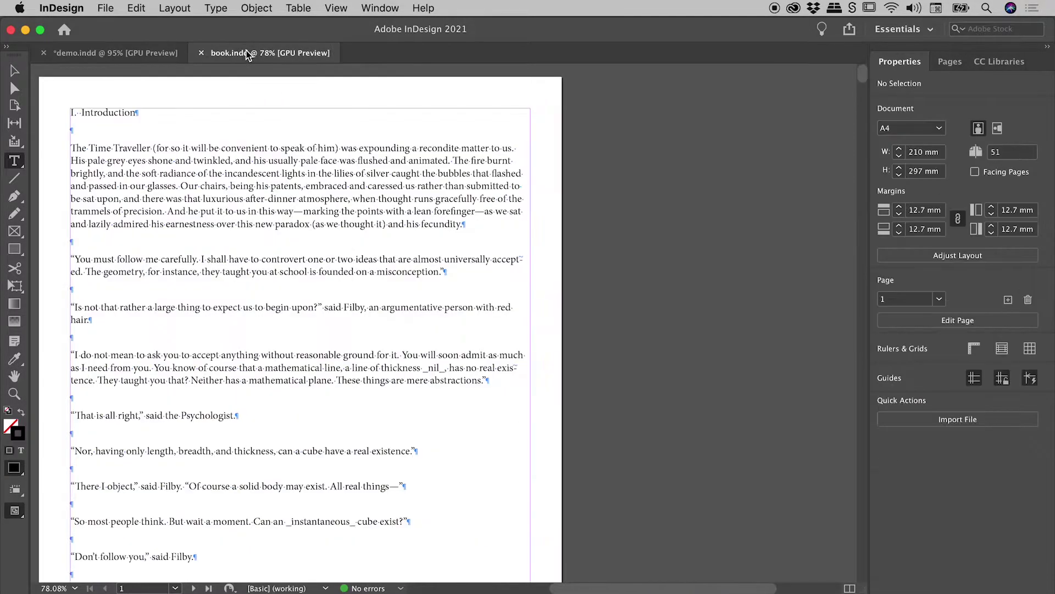
drag(861, 73, 866, 330)
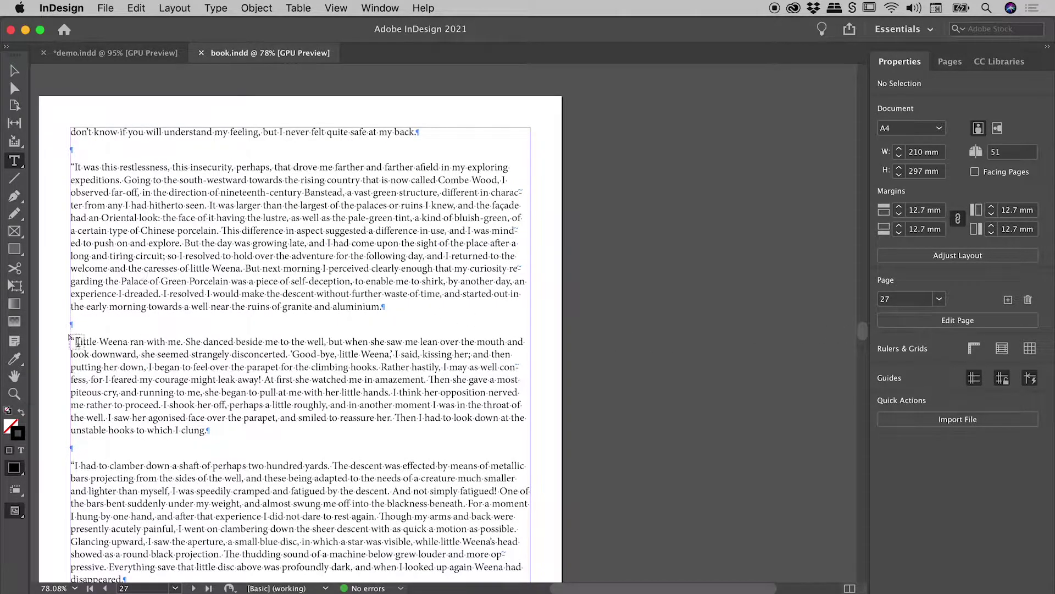
drag(862, 329, 873, 66)
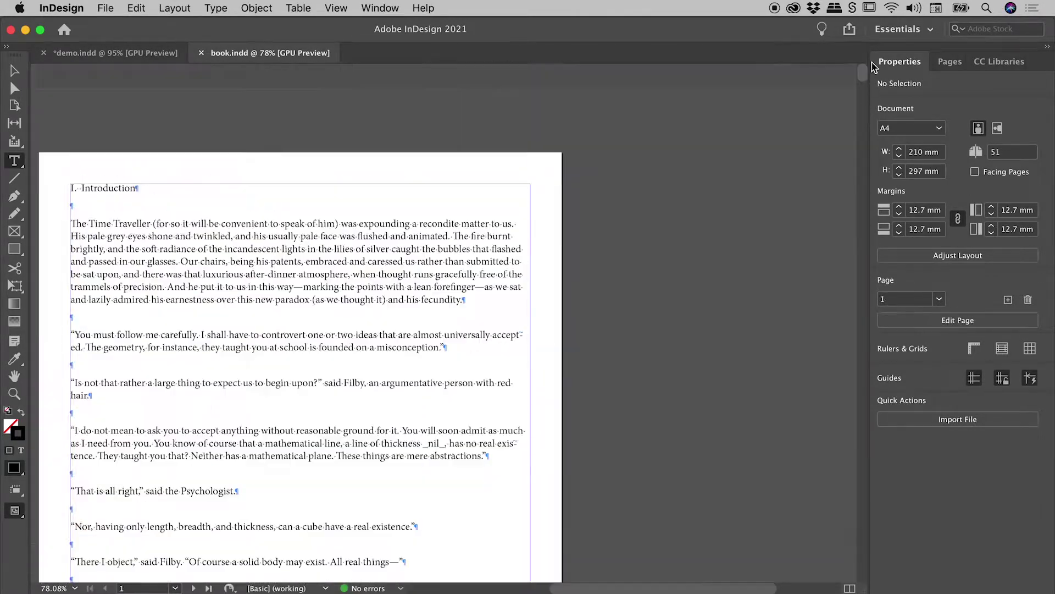
- Open Find/Change on book.indd, load Multiple Return to Single Return, and step through three matches
click(136, 7)
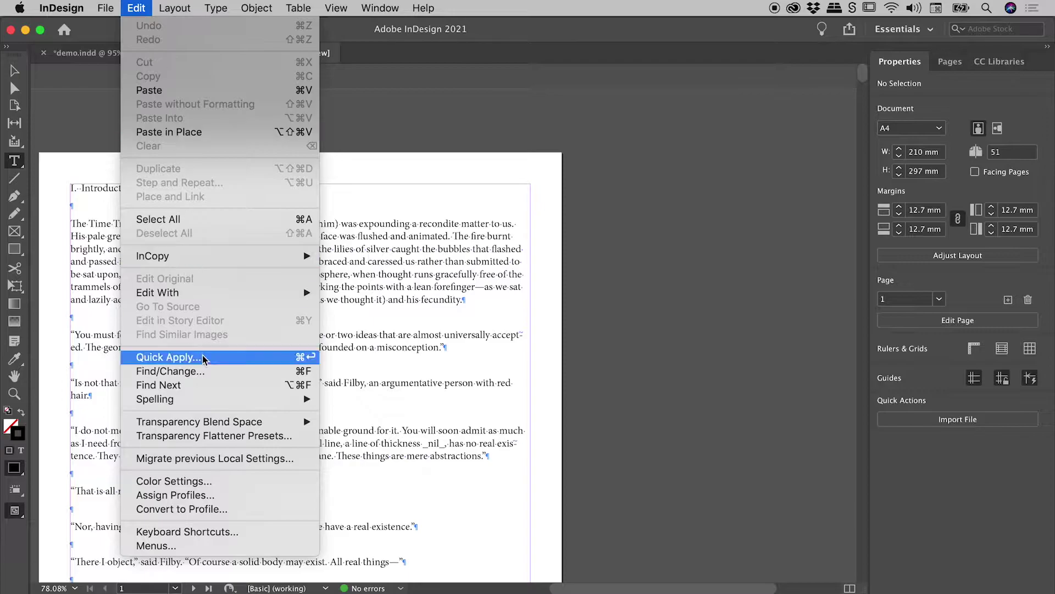
click(206, 372)
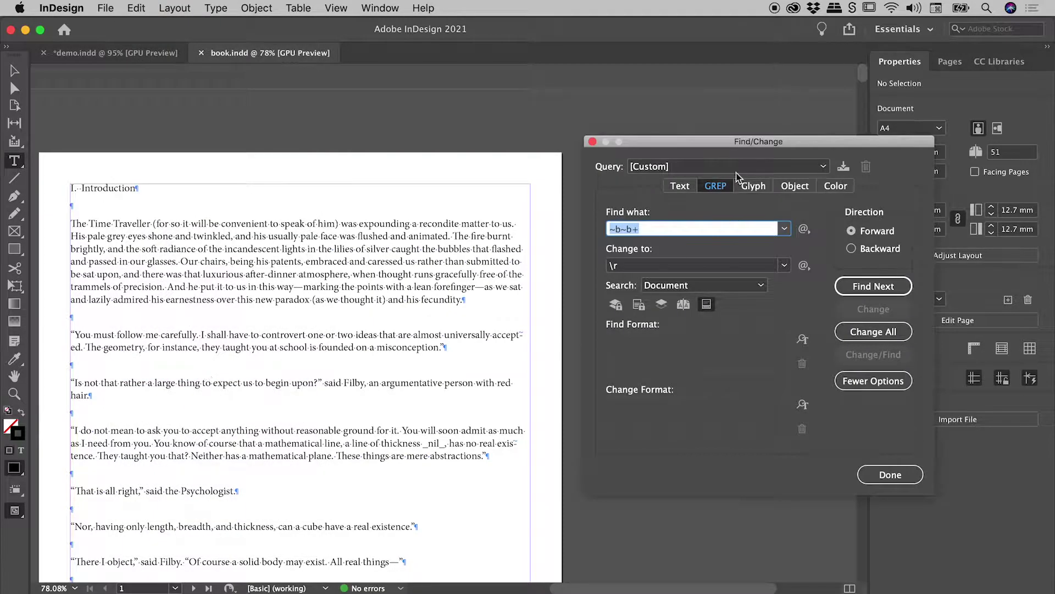
click(680, 167)
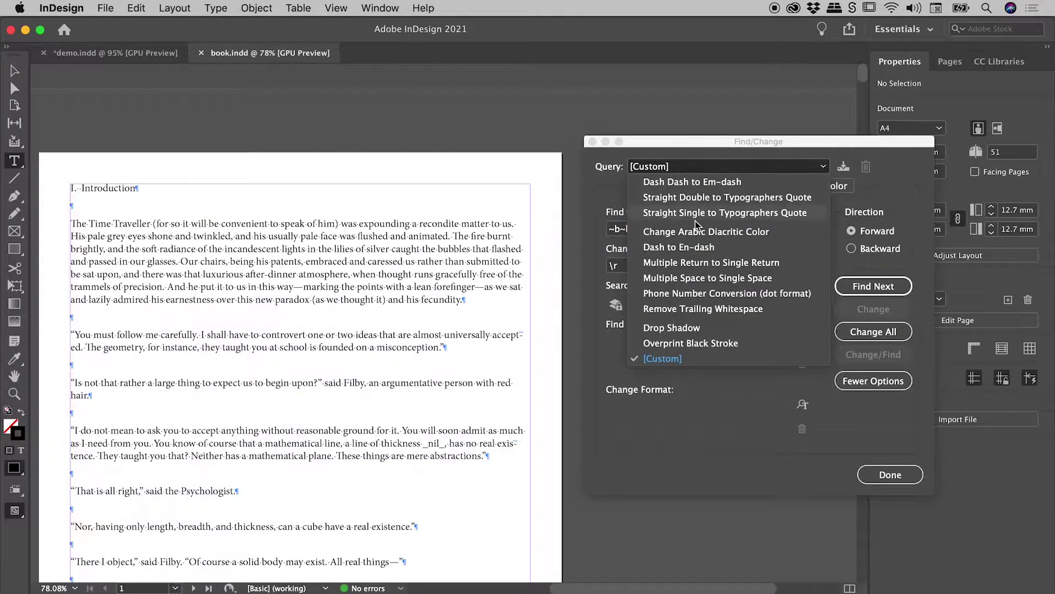
click(727, 263)
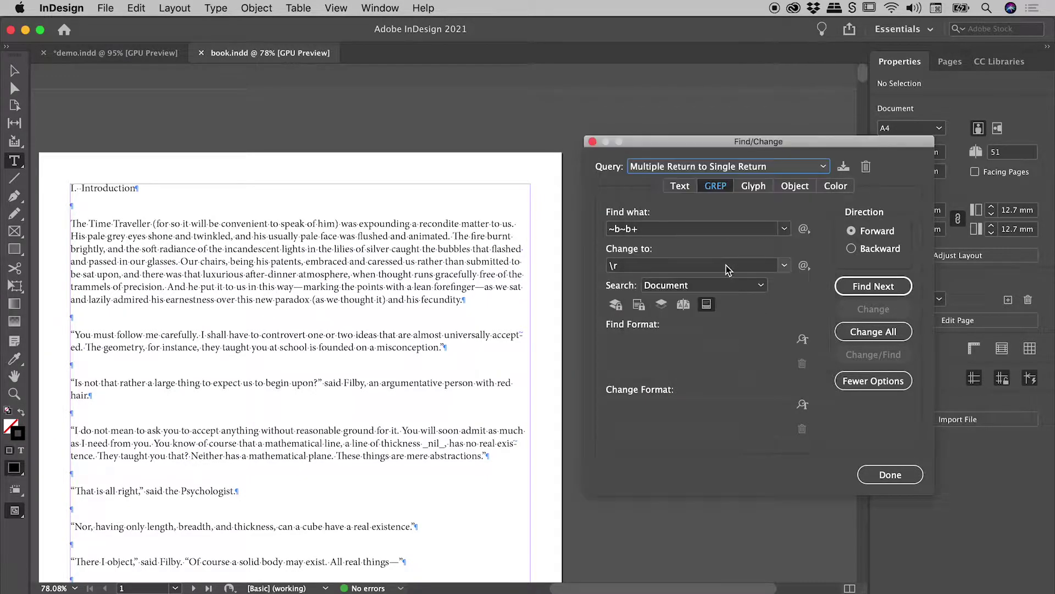
click(865, 287)
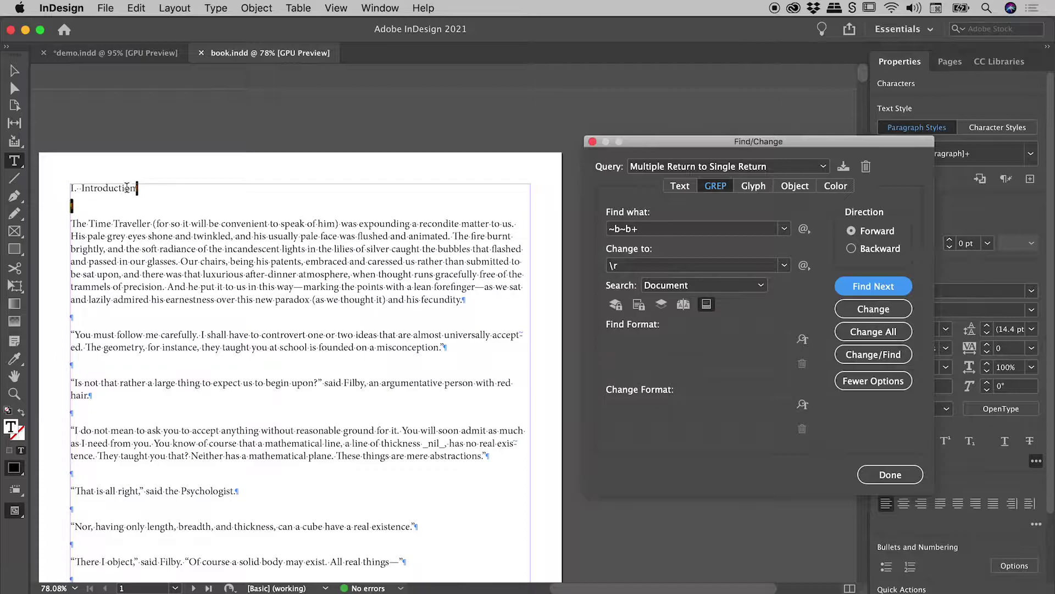
click(873, 287)
click(873, 286)
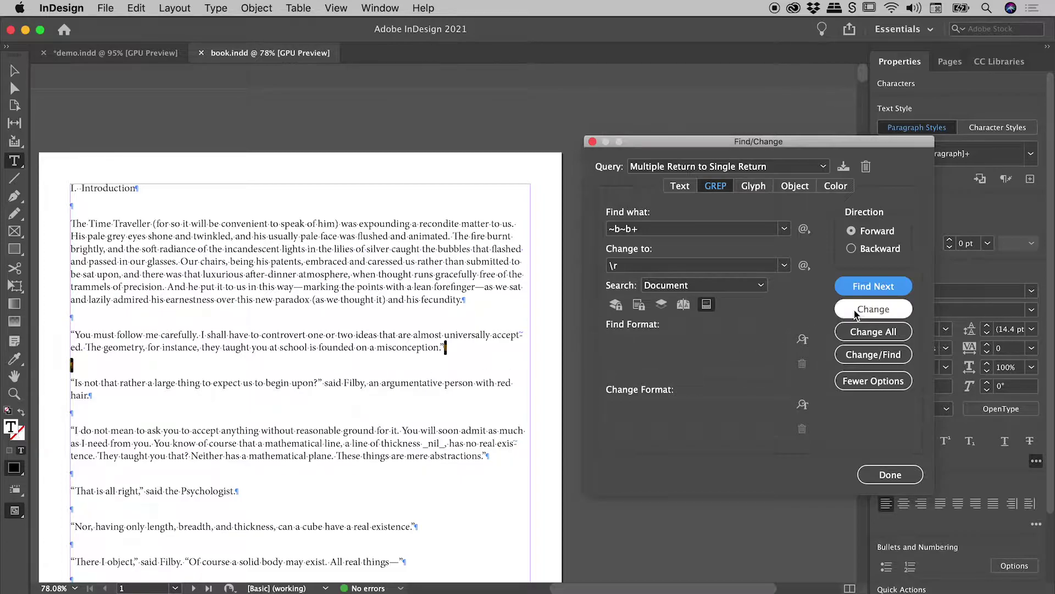
- Change All 374 multiple returns in book.indd to single returns and close the dialog
click(876, 335)
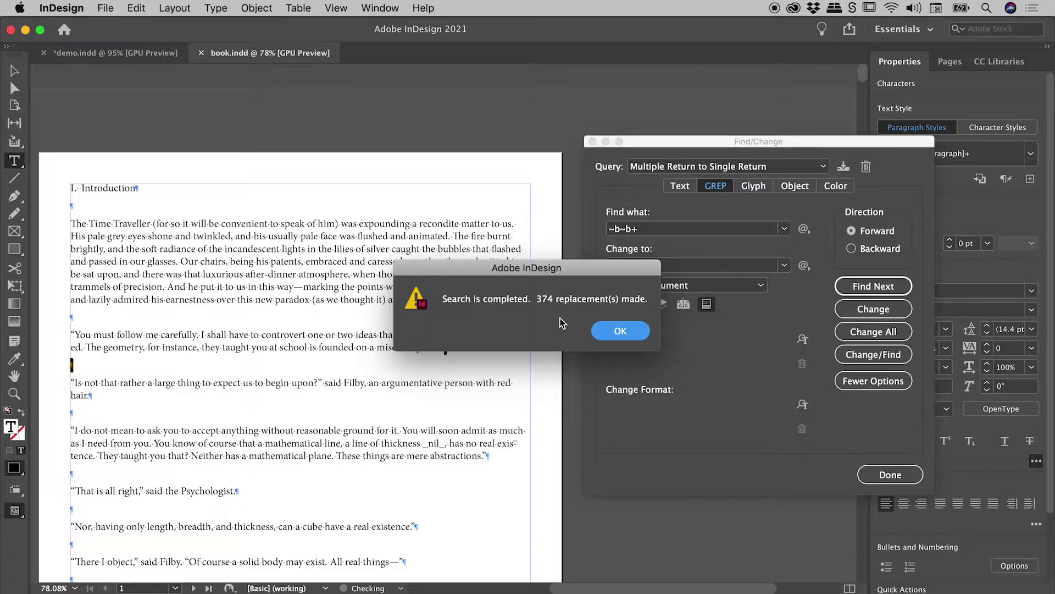
click(618, 331)
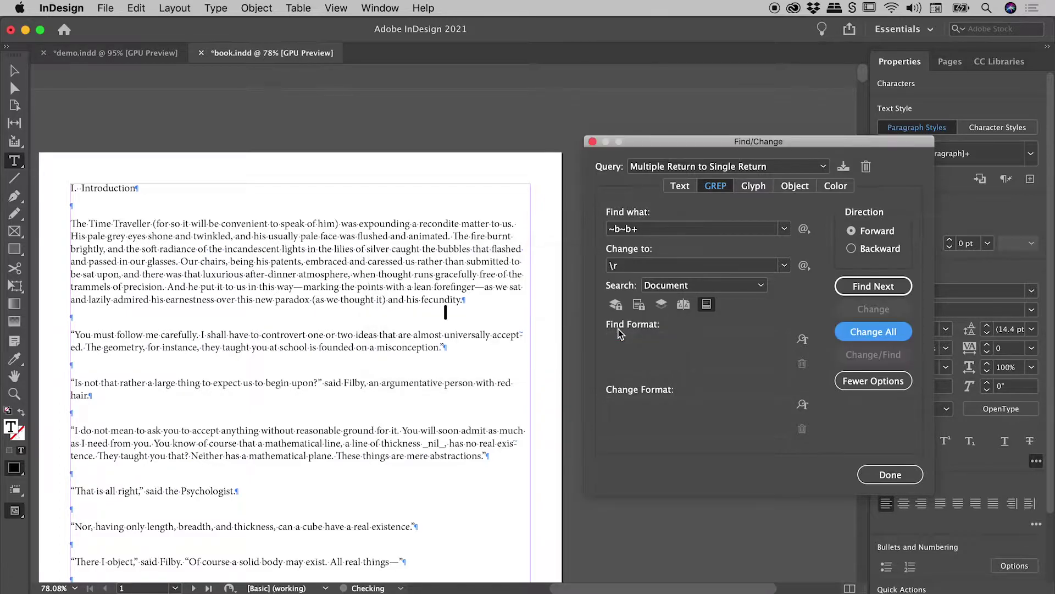
click(876, 470)
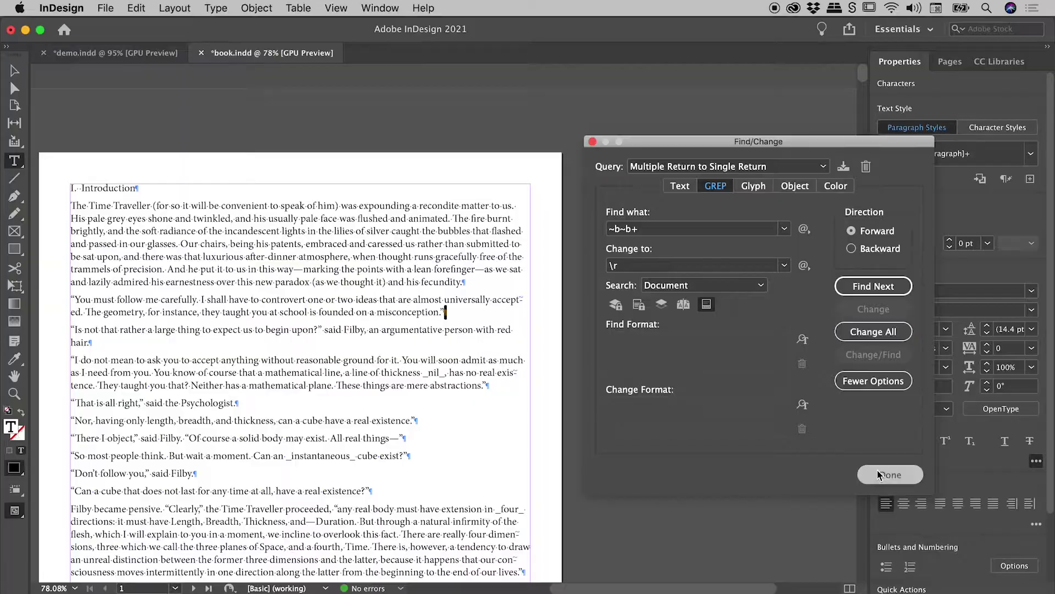
mouse_move(861, 81)
mouse_down()
mouse_move(869, 127)
mouse_move(877, 69)
mouse_up()
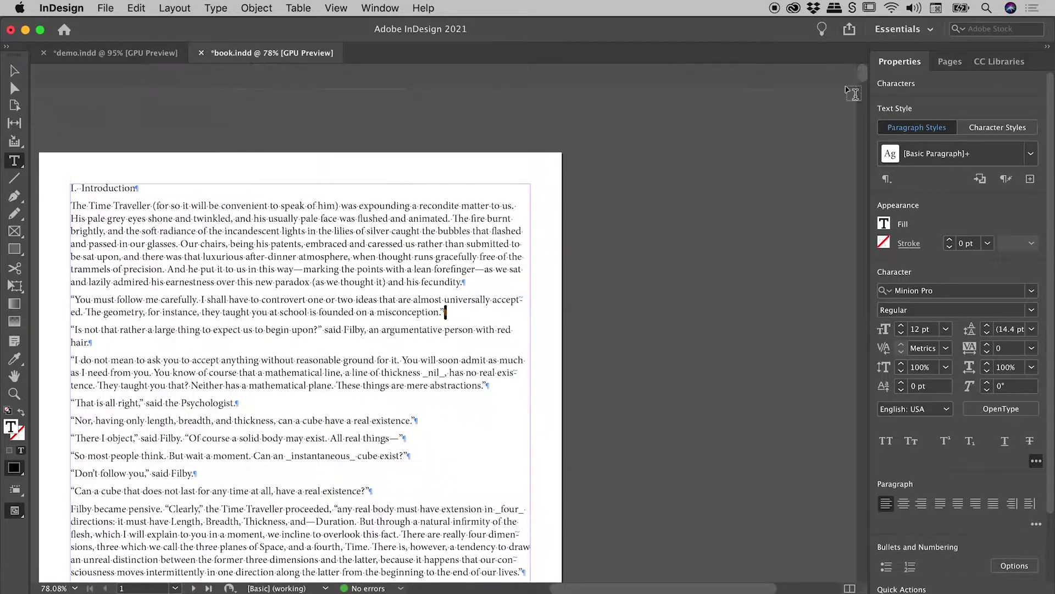
- Reopen Find/Change over book.indd and show the saved queries list
scroll(556, 201, down, 1)
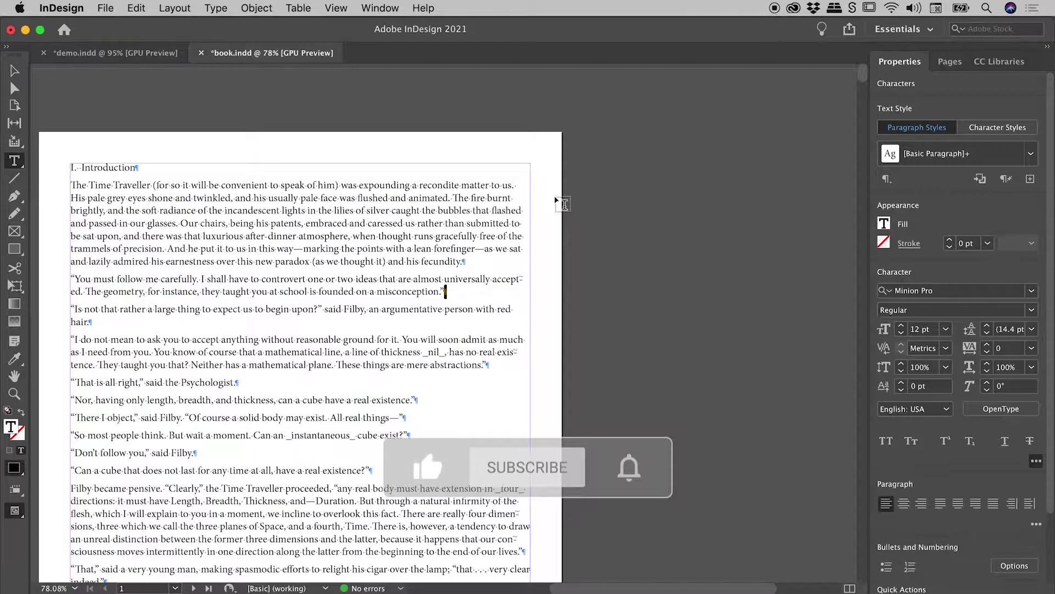
click(137, 7)
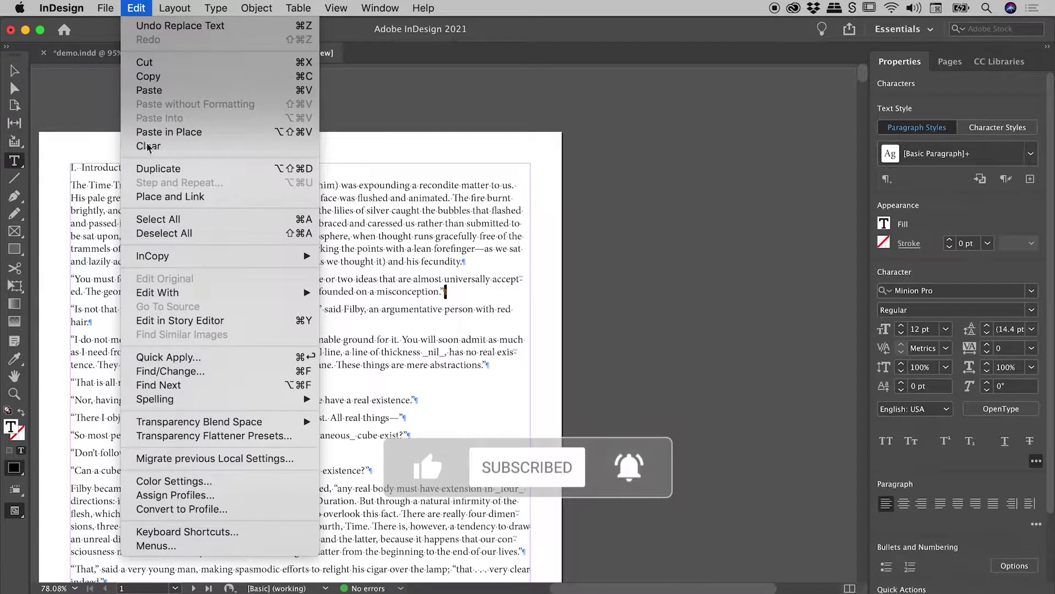
click(186, 372)
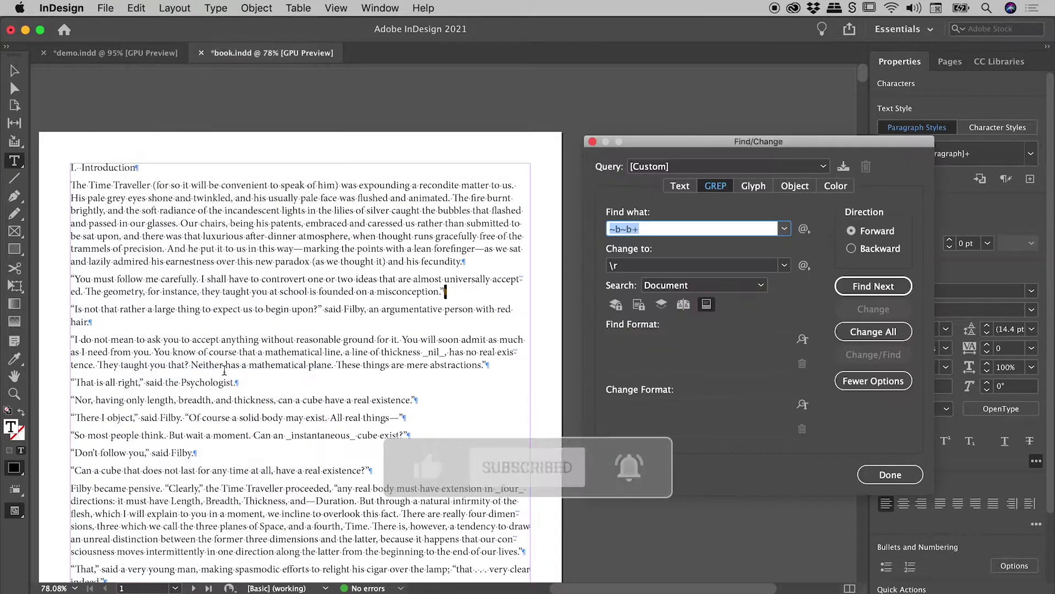
click(680, 167)
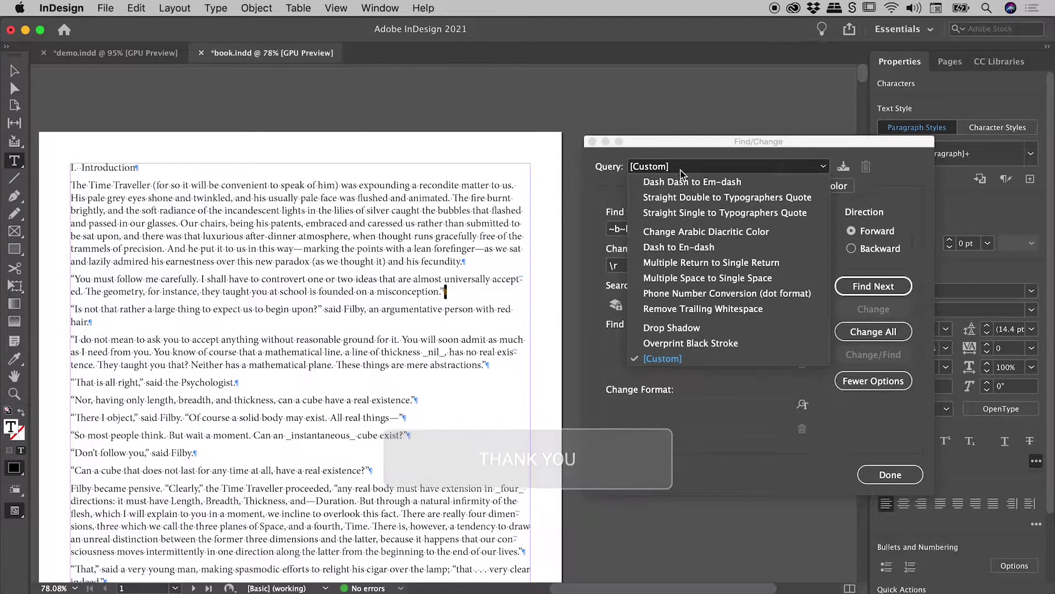